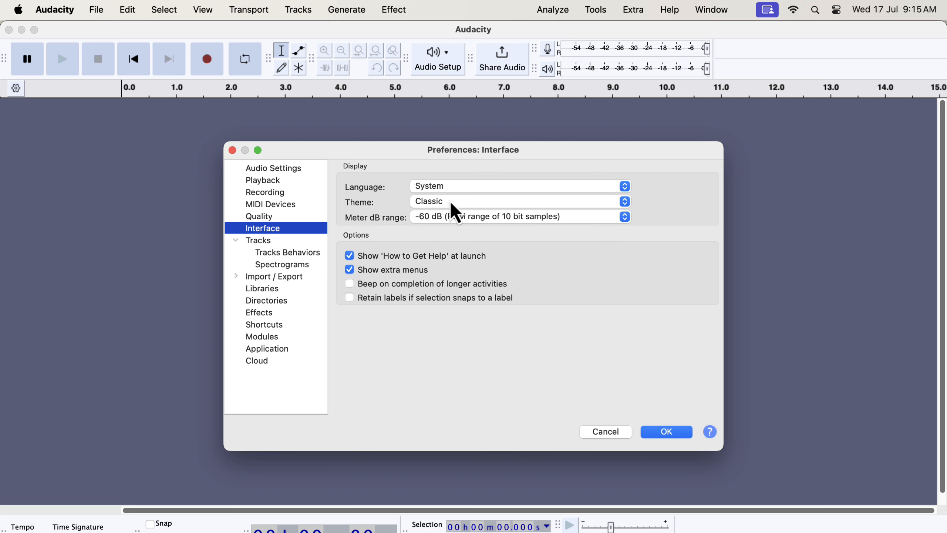
Set the interface theme to Dark and apply the preference
{"action": "left_click", "coordinate": [449, 202]}
{"action": "left_click", "coordinate": [442, 231]}
{"action": "left_click", "coordinate": [675, 433]}
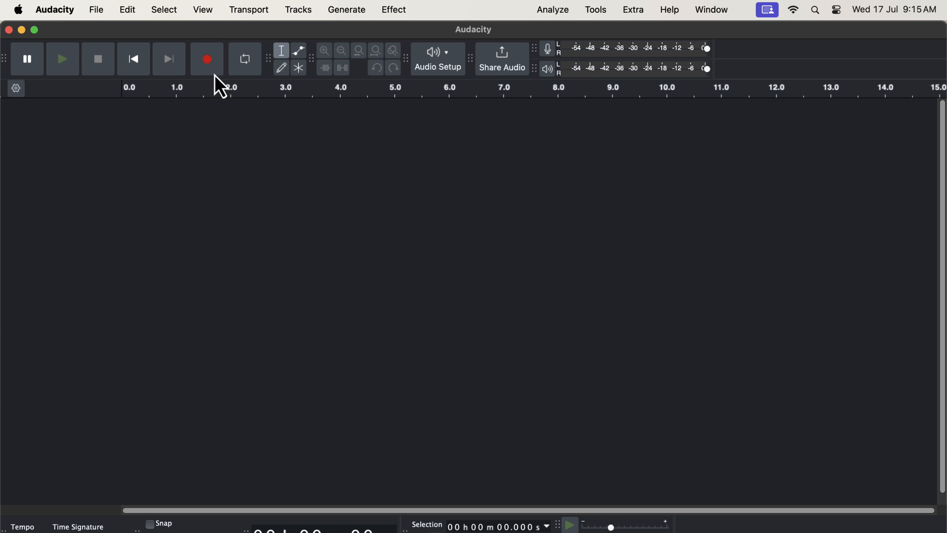
Record a voice clip about 12 seconds long on a new audio track
{"action": "left_click", "coordinate": [210, 64]}
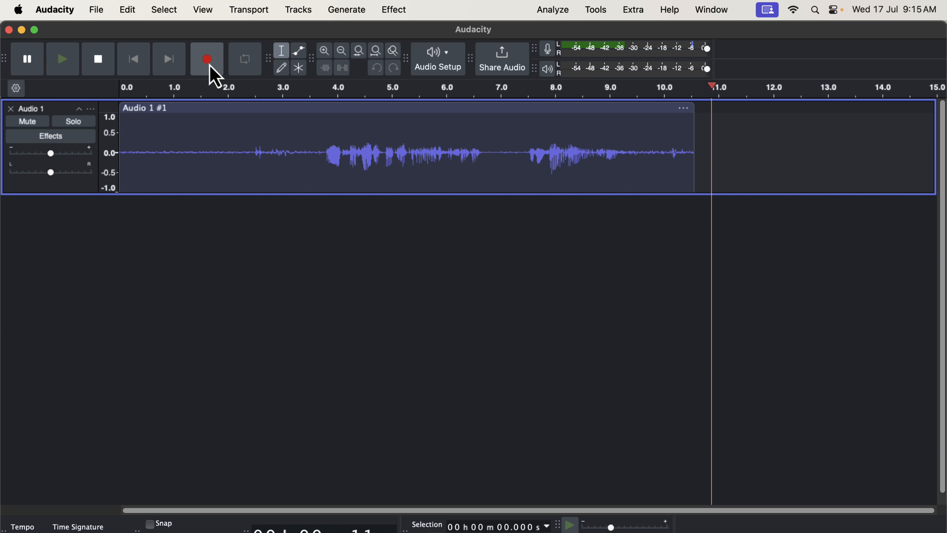
{"action": "left_click", "coordinate": [99, 59]}
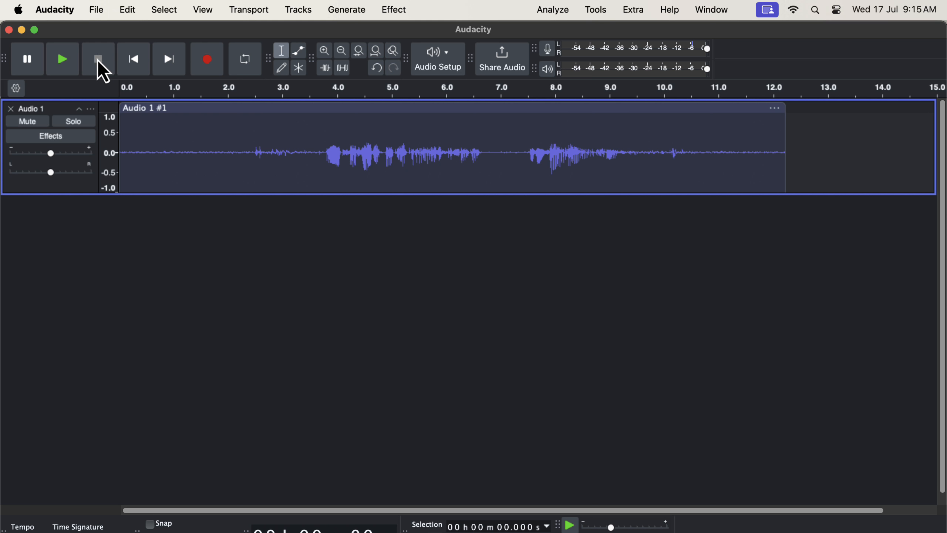
Change the interface theme to Light in the preferences and apply it
{"action": "left_click", "coordinate": [57, 11]}
{"action": "left_click", "coordinate": [65, 59]}
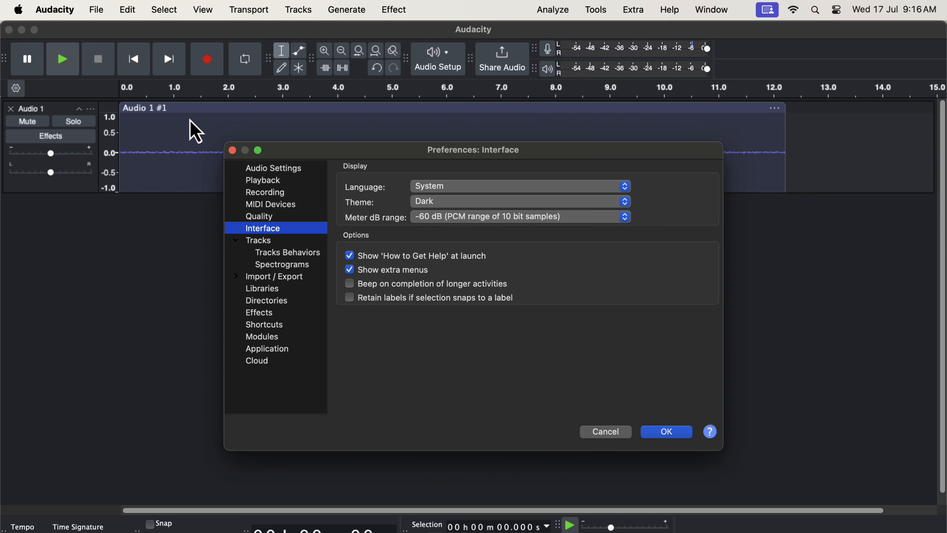
{"action": "left_click", "coordinate": [420, 202]}
{"action": "left_click", "coordinate": [437, 187]}
{"action": "left_click", "coordinate": [686, 434]}
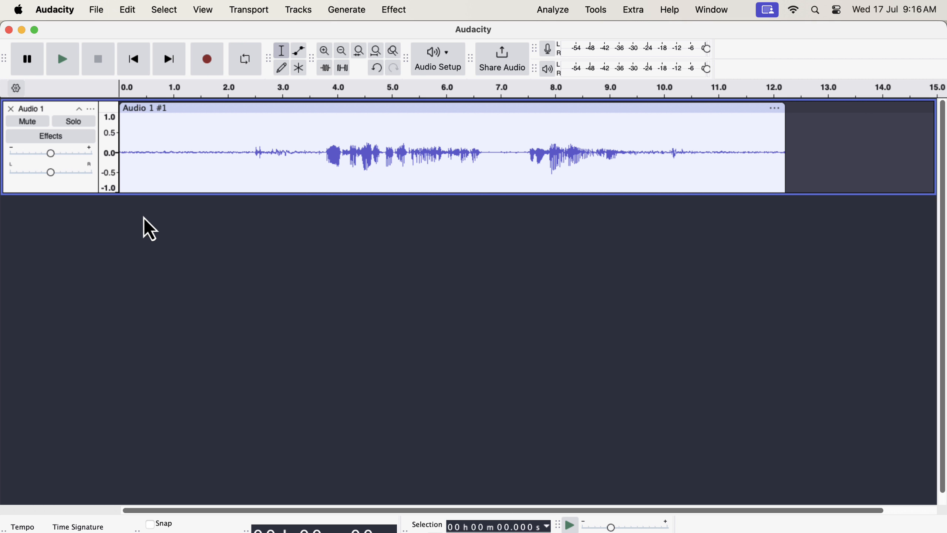
Select and deselect the whole recorded clip to examine how the theme highlights a selection
{"action": "left_click", "coordinate": [150, 175]}
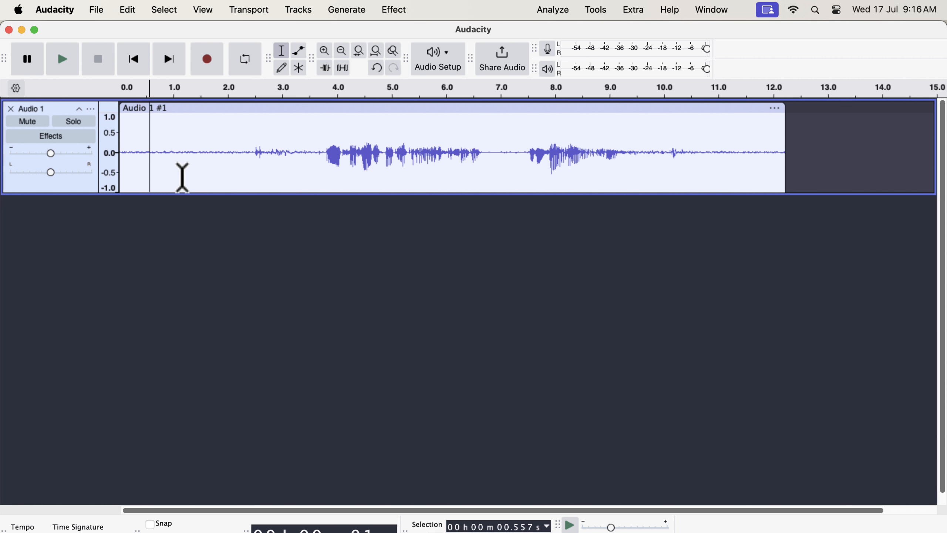
{"action": "double_click", "coordinate": [237, 159]}
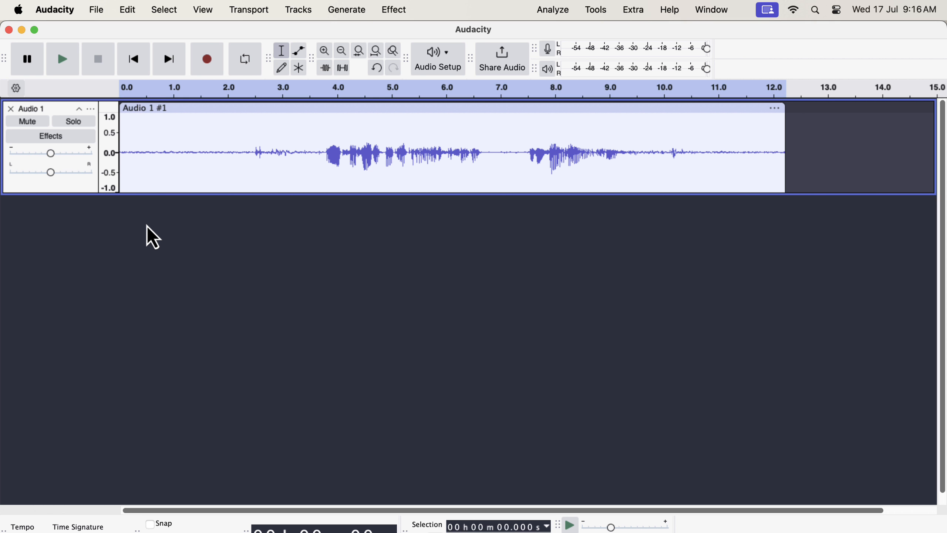
{"action": "double_click", "coordinate": [234, 140]}
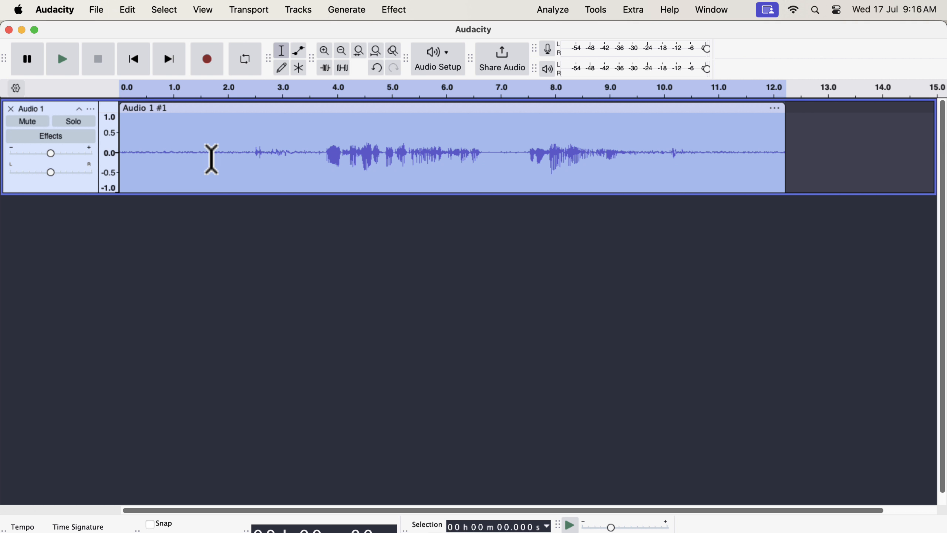
{"action": "left_click", "coordinate": [133, 215]}
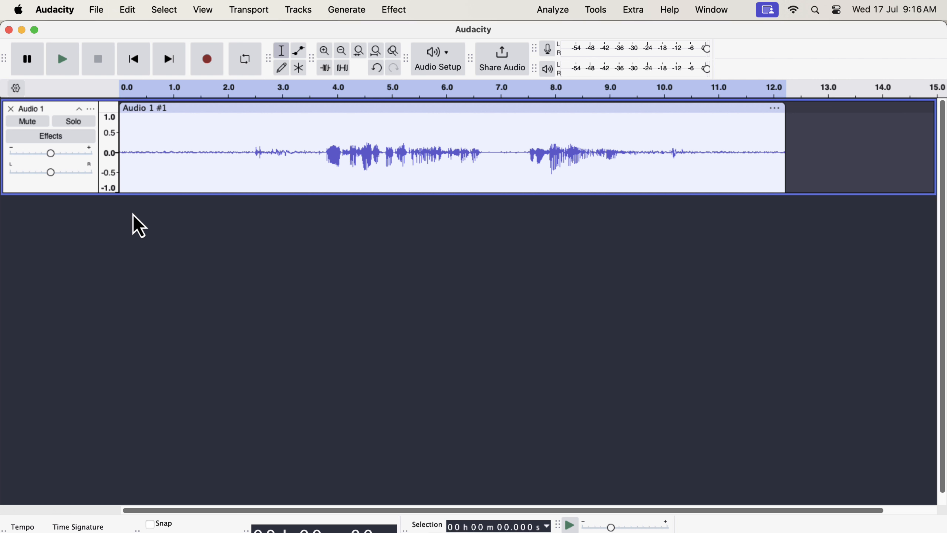
{"action": "double_click", "coordinate": [204, 153]}
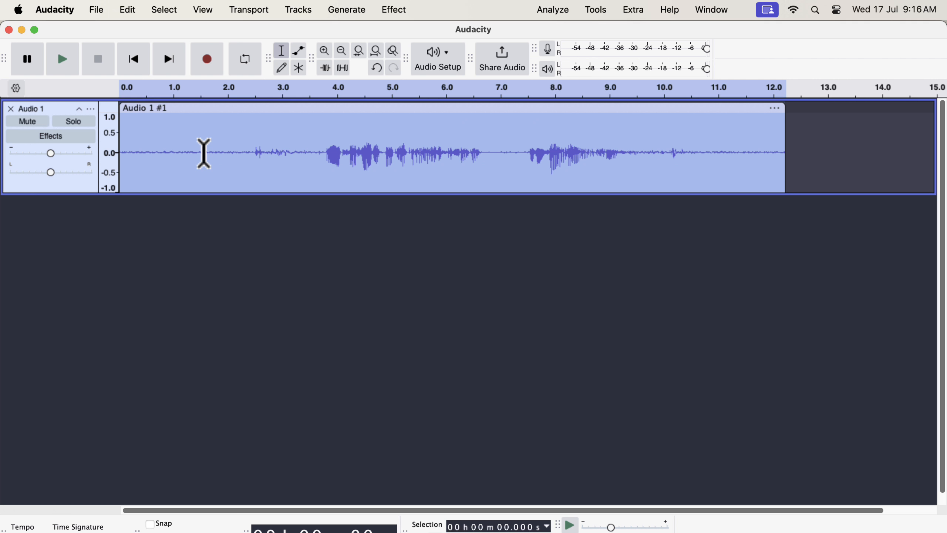
{"action": "left_click", "coordinate": [129, 227]}
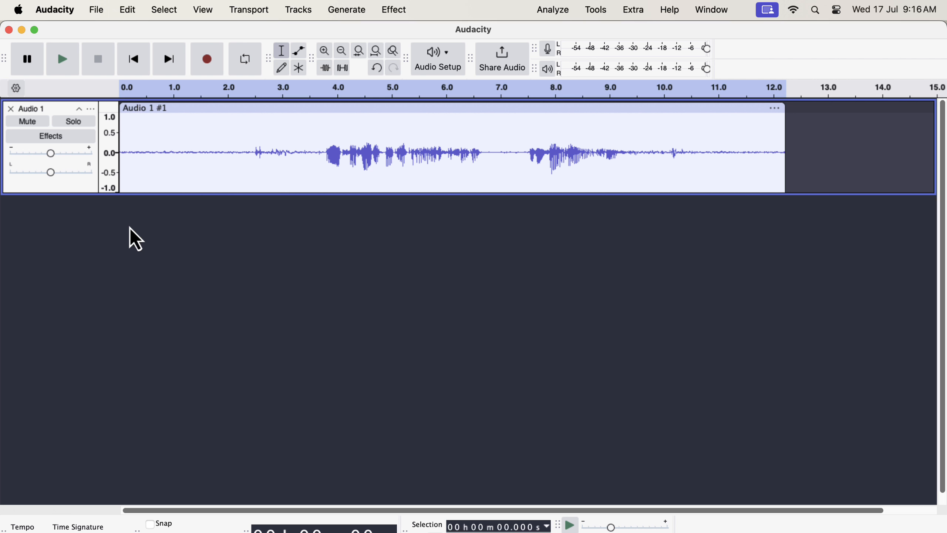
Add Audacity's Compressor as a realtime effect on the Audio 1 track and open its settings
{"action": "left_click", "coordinate": [61, 139]}
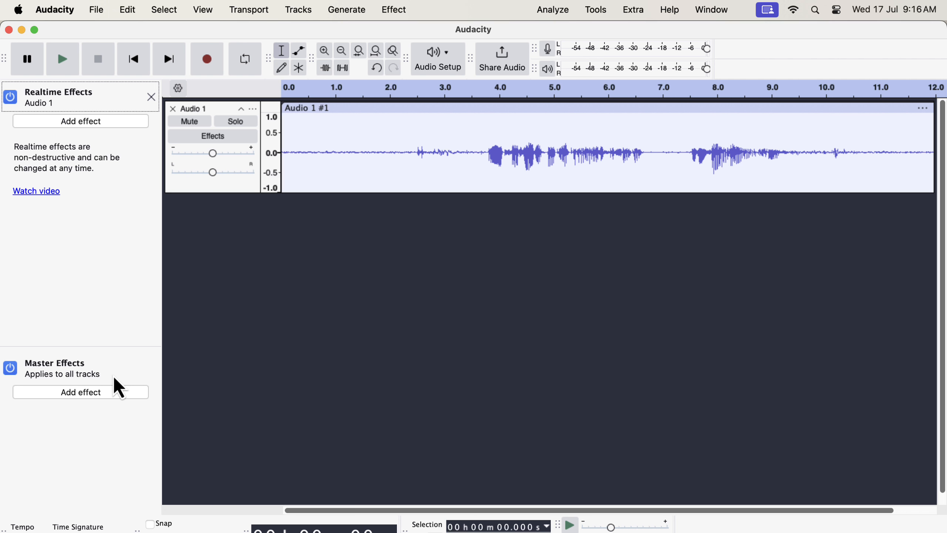
{"action": "left_click", "coordinate": [97, 124]}
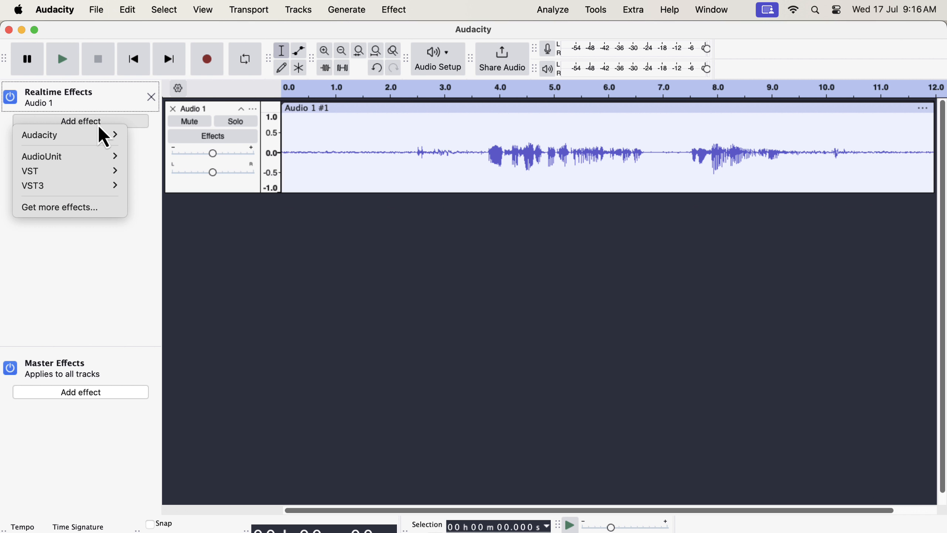
{"action": "mouse_move", "coordinate": [101, 137]}
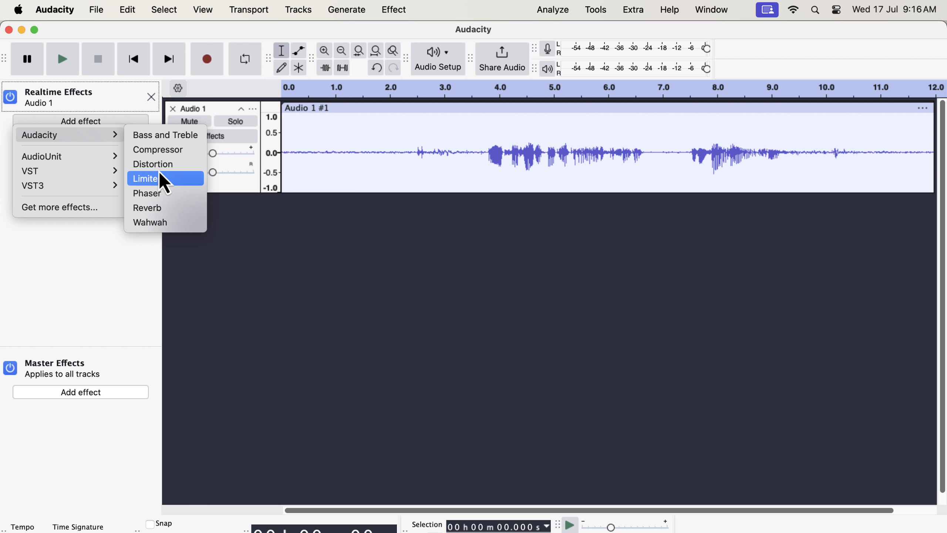
{"action": "left_click", "coordinate": [168, 151]}
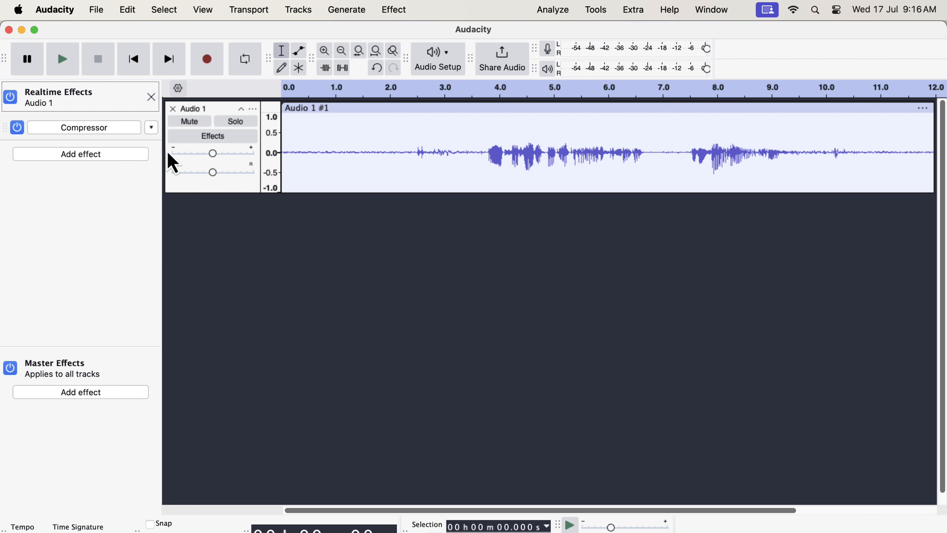
{"action": "left_click", "coordinate": [106, 129]}
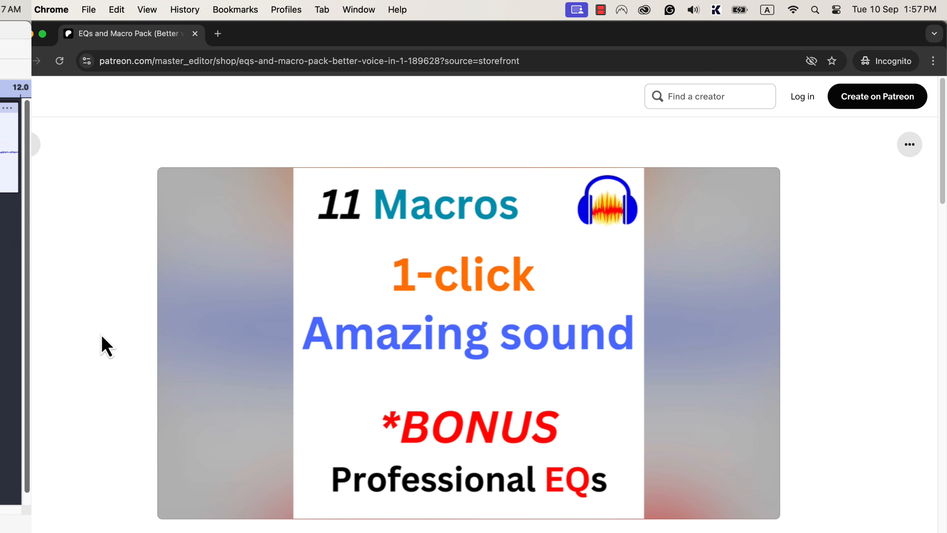
Switch to Chrome and look through the EQs and Macro Pack shop page on Patreon
{"action": "scroll", "coordinate": [100, 335], "scroll_direction": "down", "scroll_amount": 2}
{"action": "scroll", "coordinate": [101, 337], "scroll_direction": "down", "scroll_amount": 5}
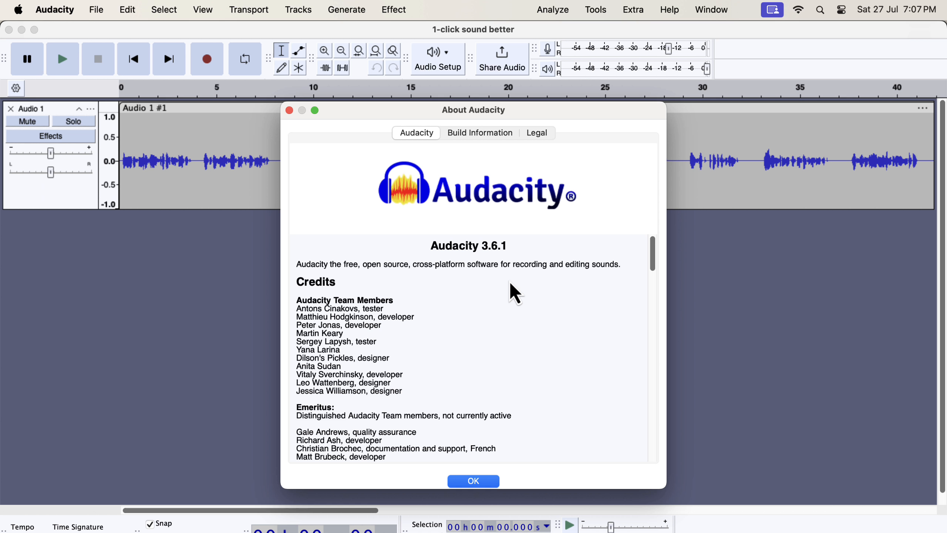
Return to Audacity, close the About window and listen to the demo track from about 0.5 s
{"action": "left_click", "coordinate": [478, 480]}
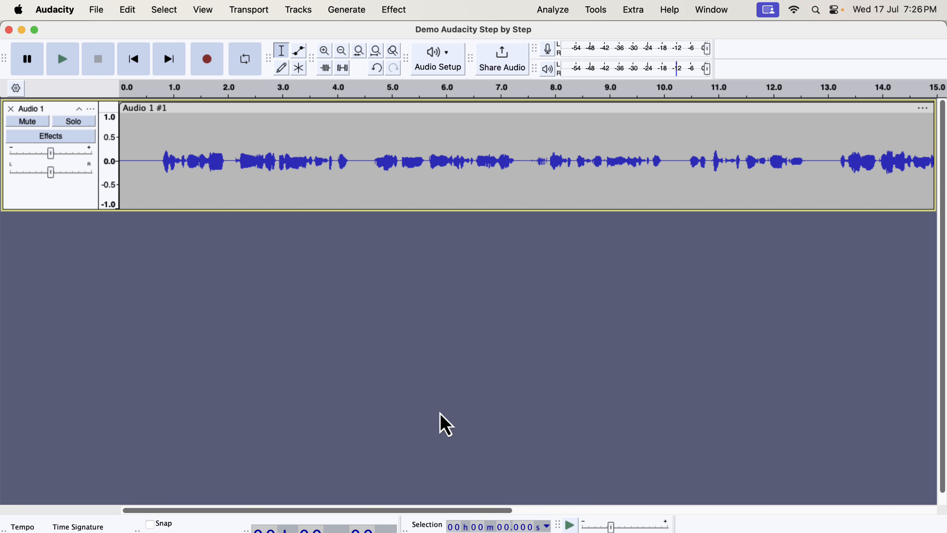
{"action": "left_click", "coordinate": [148, 153]}
{"action": "key", "text": "space"}
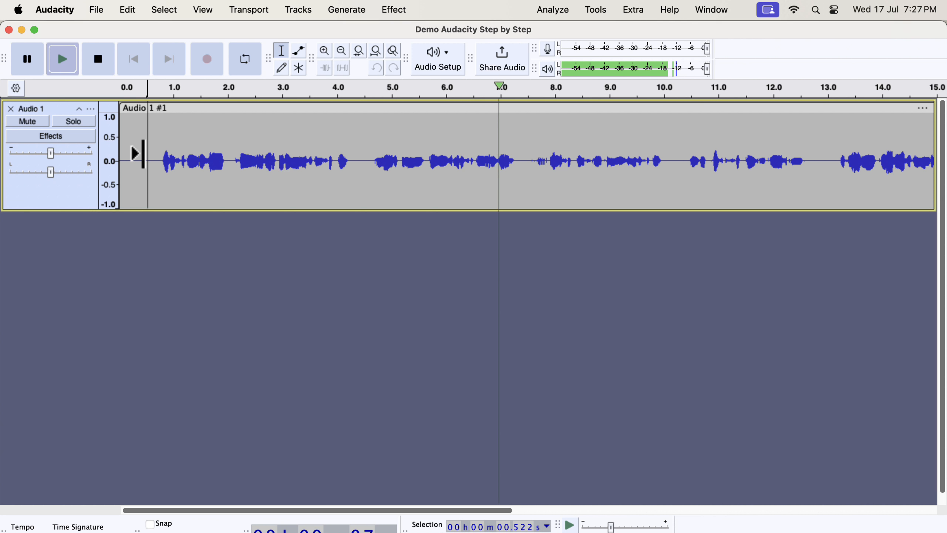
{"action": "key", "text": "space"}
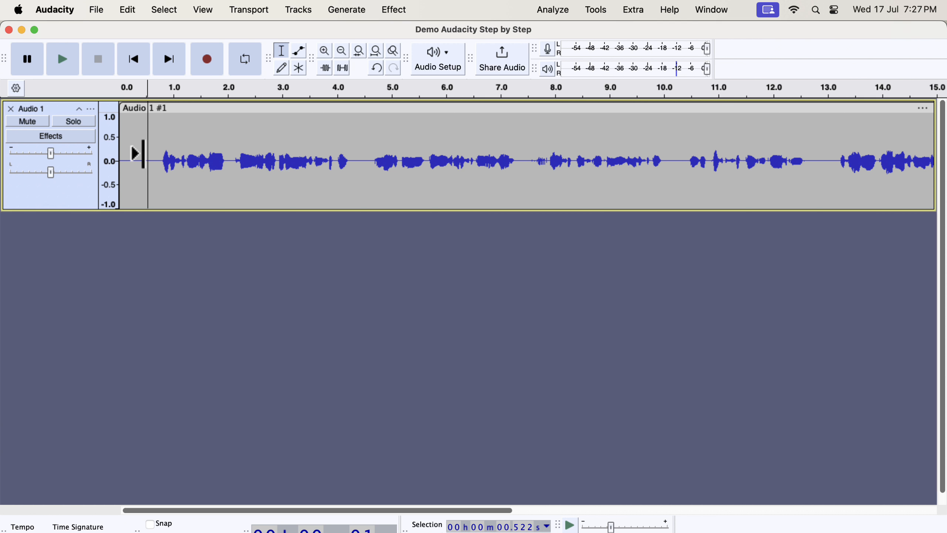
Select the entire Audio 1 clip and duplicate it onto a second track
{"action": "double_click", "coordinate": [147, 154]}
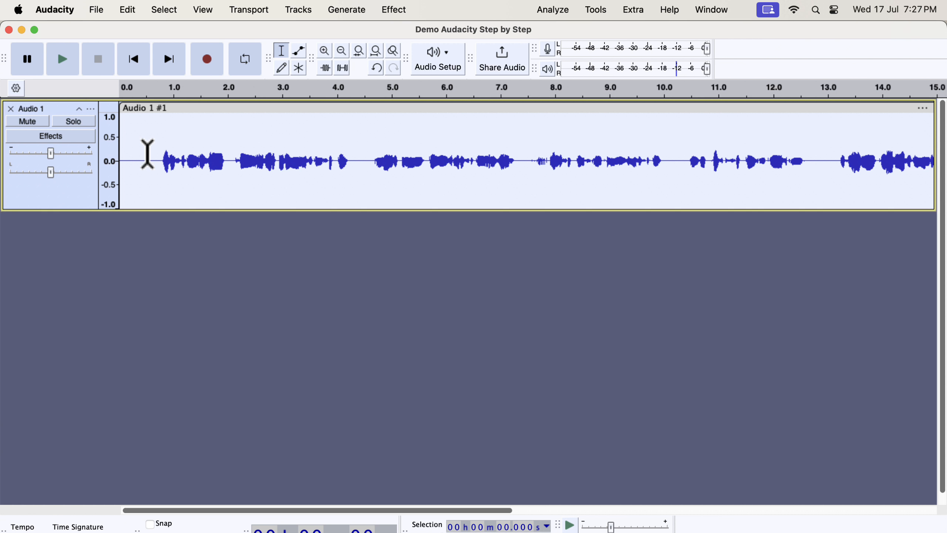
{"action": "left_click", "coordinate": [132, 17]}
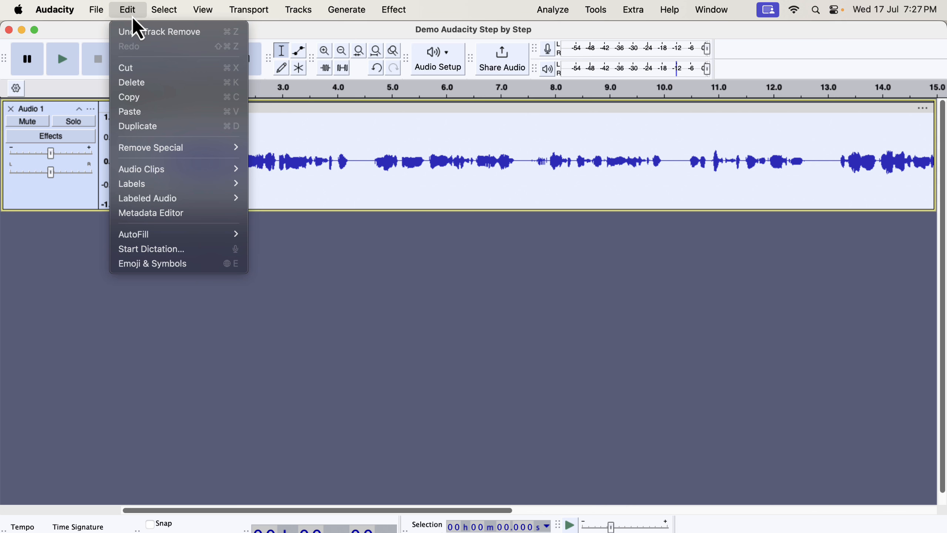
{"action": "left_click", "coordinate": [140, 126]}
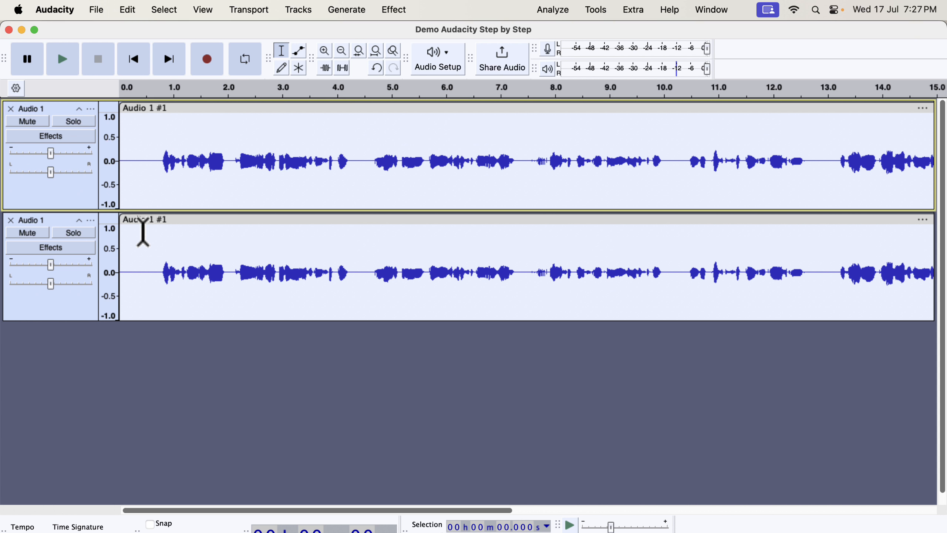
Select the whole duplicated clip on the second track and apply the Clear Vocal Improve Macro to it
{"action": "left_click", "coordinate": [150, 277]}
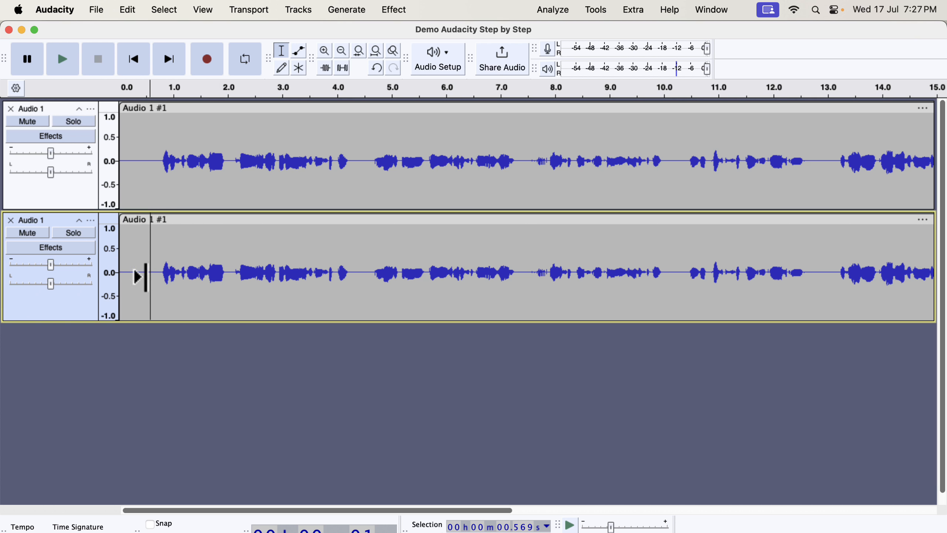
{"action": "left_click", "coordinate": [599, 15]}
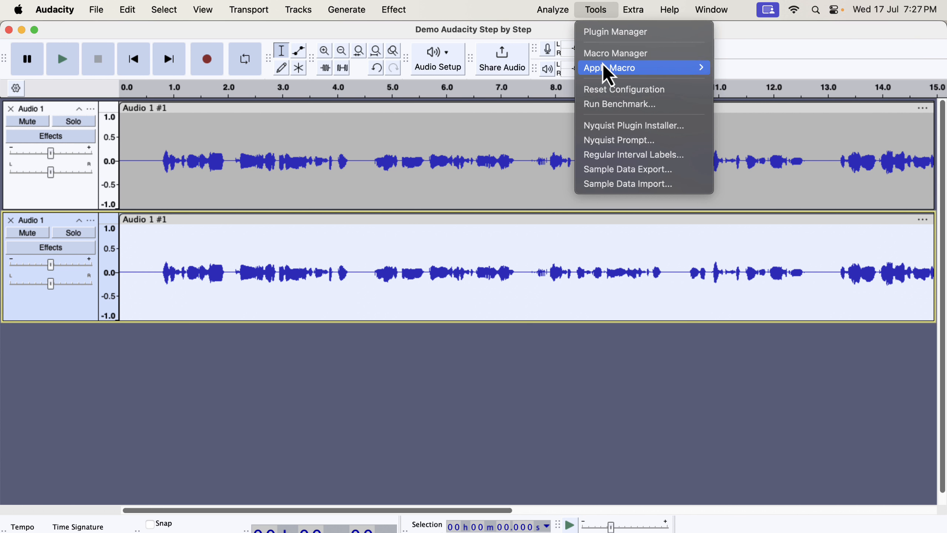
{"action": "mouse_move", "coordinate": [606, 69]}
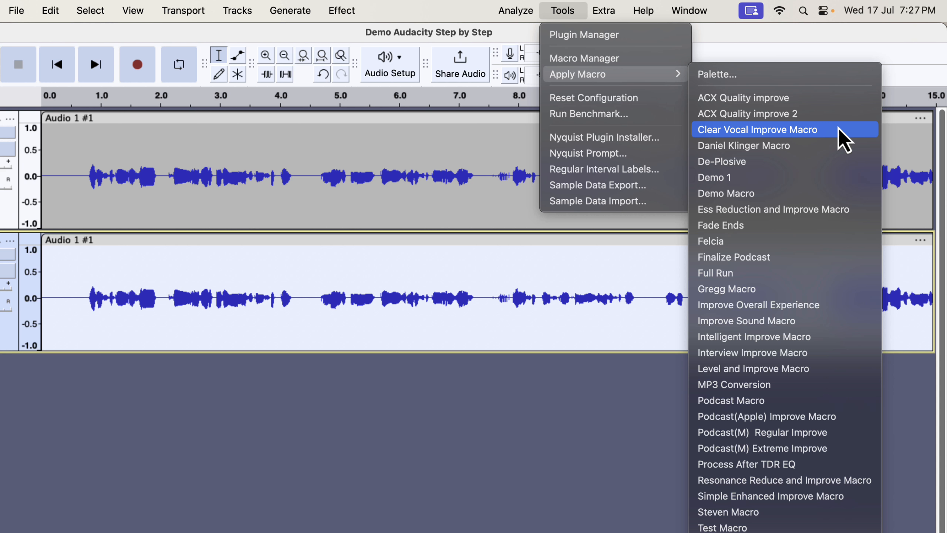
{"action": "left_click", "coordinate": [839, 128]}
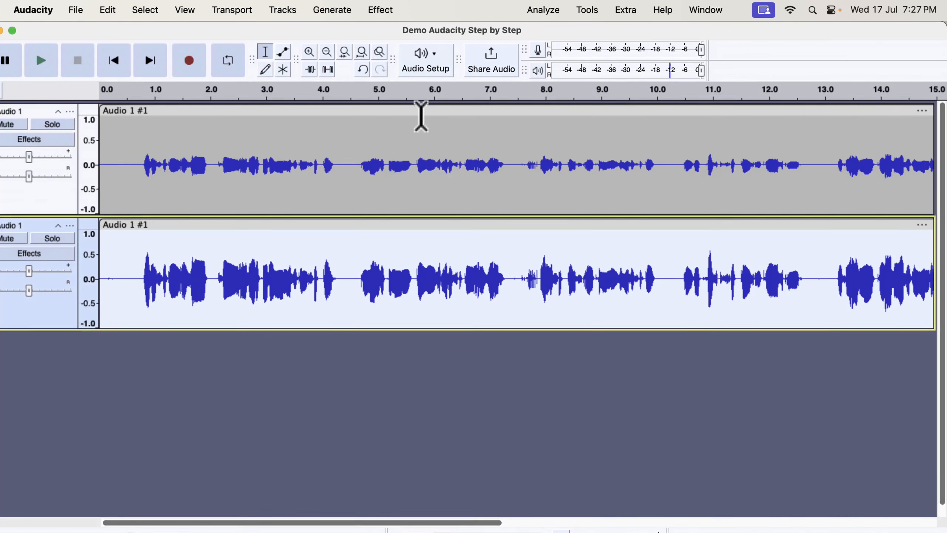
Solo the original track and listen to it from near its start
{"action": "left_click", "coordinate": [57, 129]}
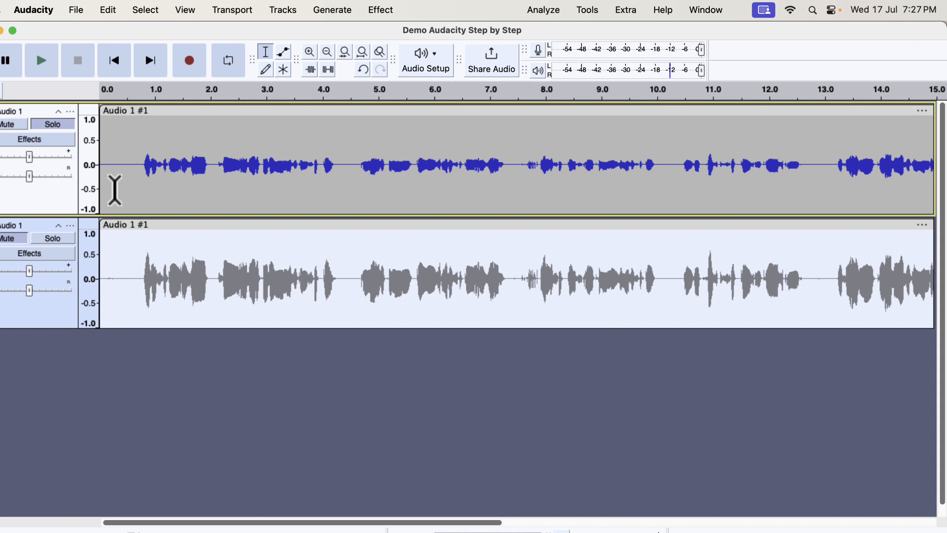
{"action": "left_click", "coordinate": [115, 190]}
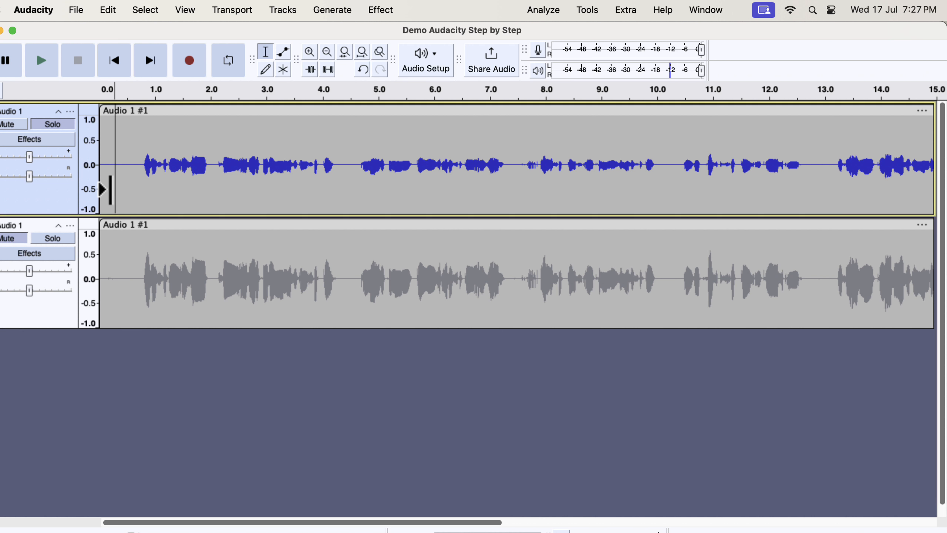
{"action": "key", "text": "space"}
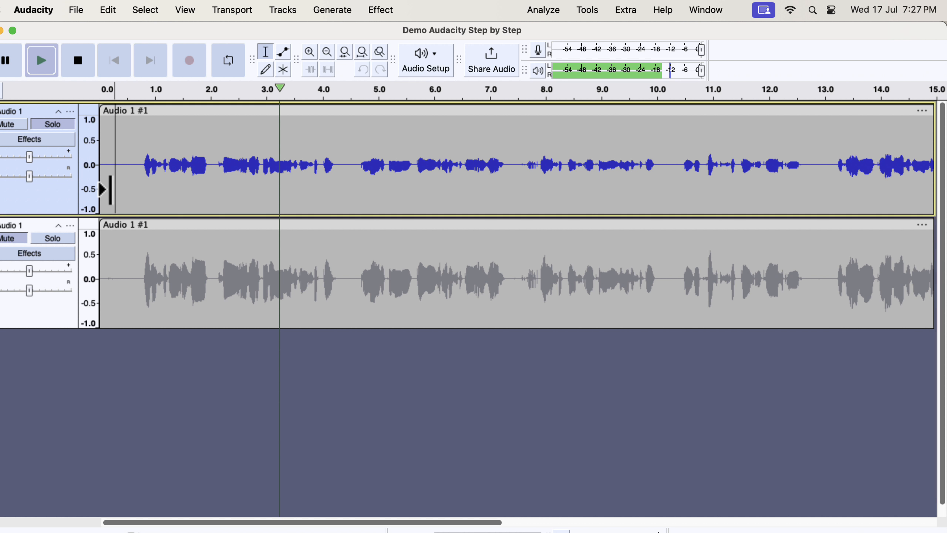
{"action": "key", "text": "space"}
Play the audio while alternating solo between the improved and original tracks, ending on the improved one
{"action": "left_click", "coordinate": [74, 241]}
{"action": "key", "text": "space"}
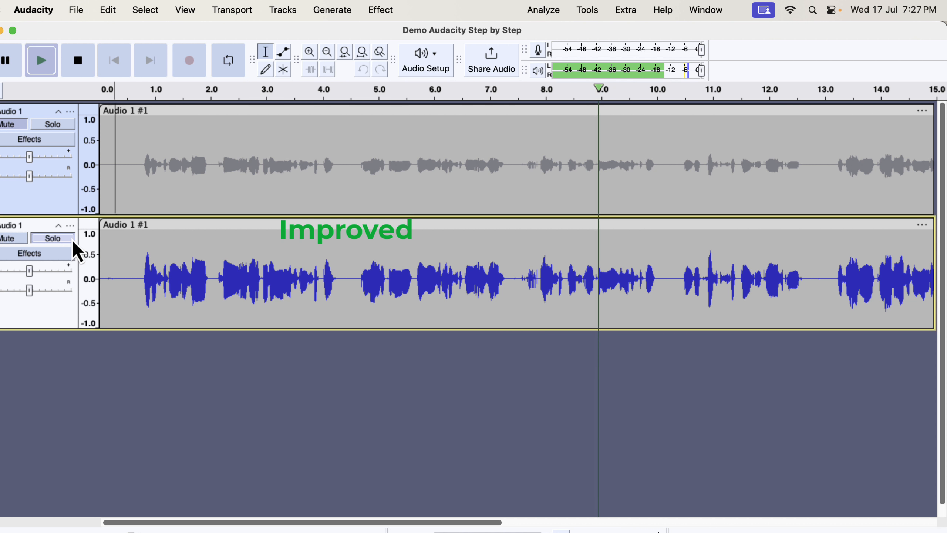
{"action": "left_click", "coordinate": [66, 128]}
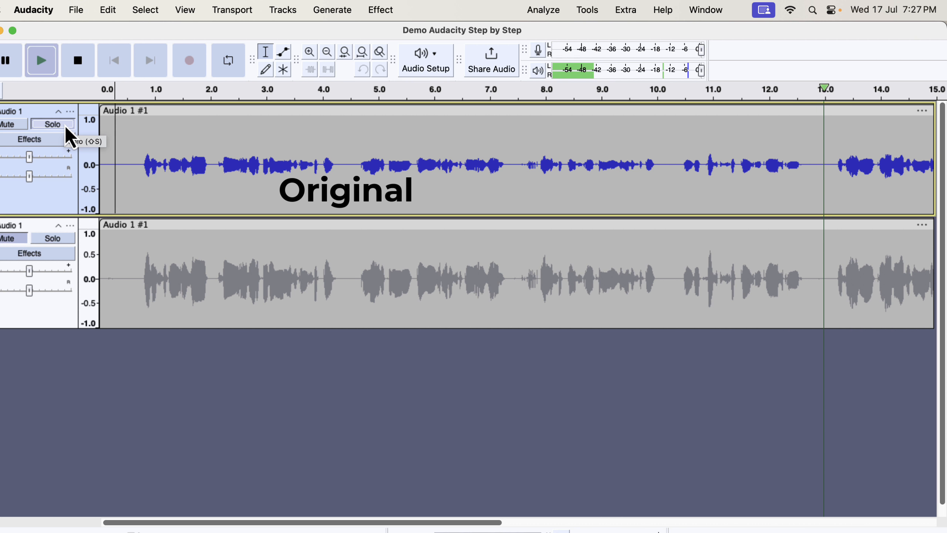
{"action": "left_click", "coordinate": [59, 241]}
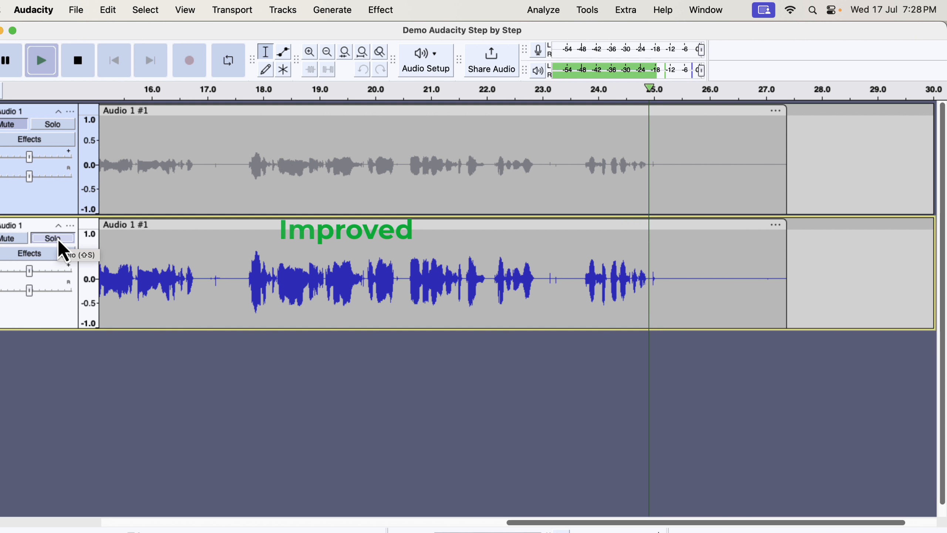
{"action": "key", "text": "space"}
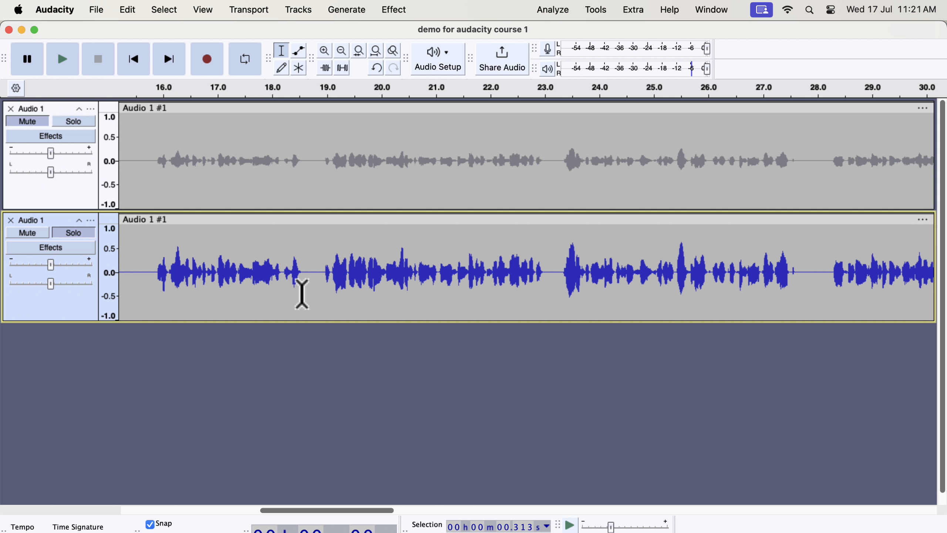
Import Clear Vocal Improve Macro.txt from the Macros folder inside Macros and EQs, replacing the existing macro of that name
{"action": "left_click", "coordinate": [605, 13]}
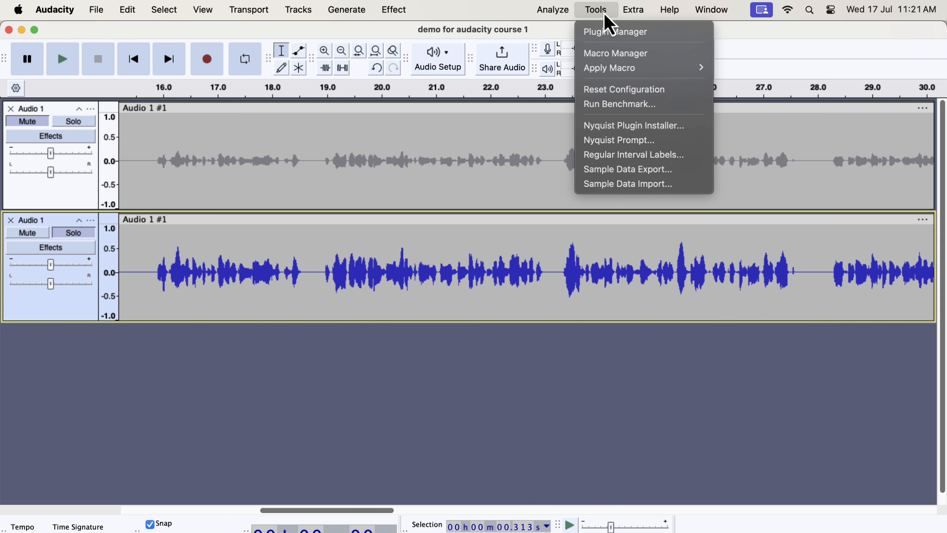
{"action": "left_click", "coordinate": [607, 55]}
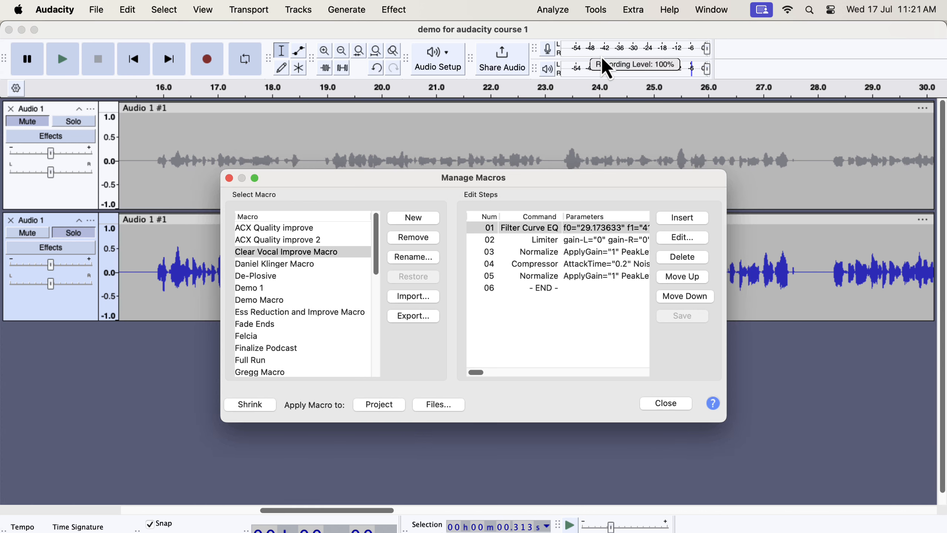
{"action": "left_click", "coordinate": [422, 301]}
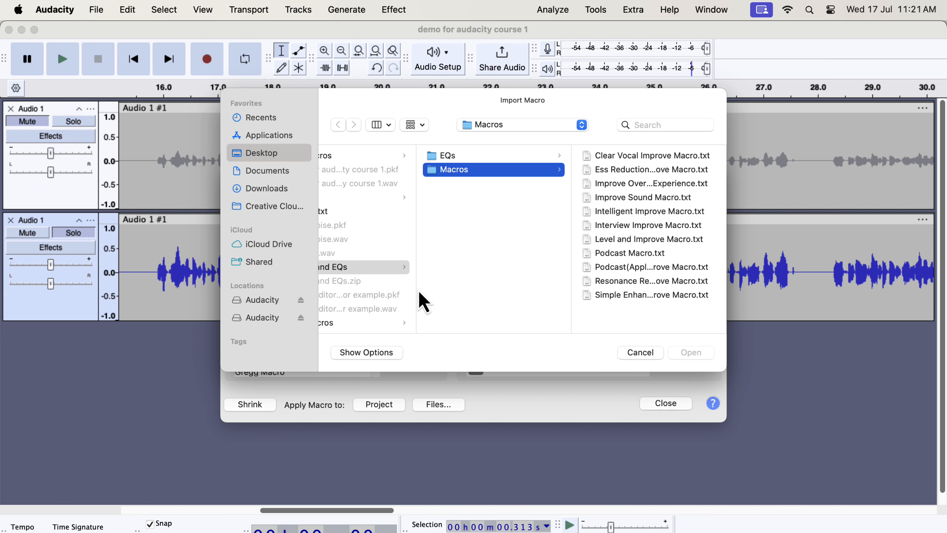
{"action": "scroll", "coordinate": [414, 298], "scroll_direction": "left", "scroll_amount": 4}
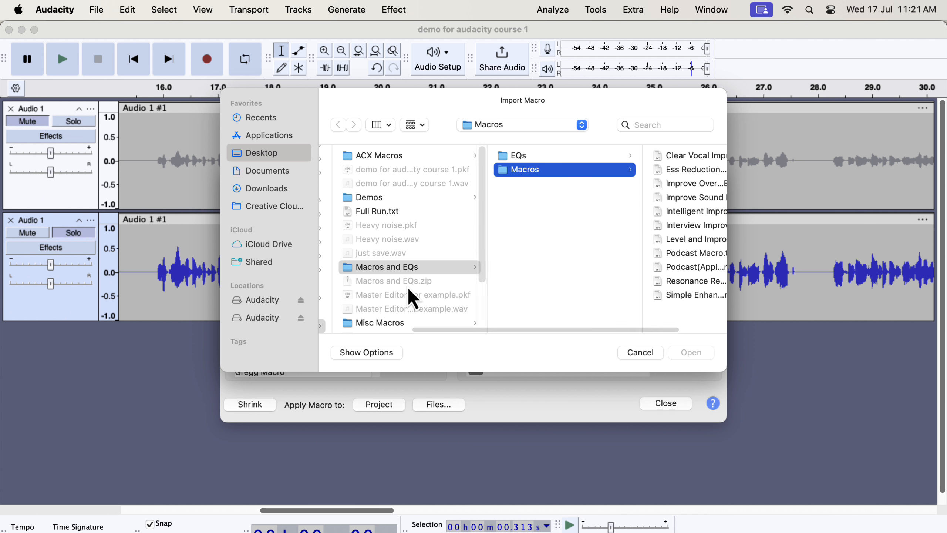
{"action": "left_click", "coordinate": [405, 269]}
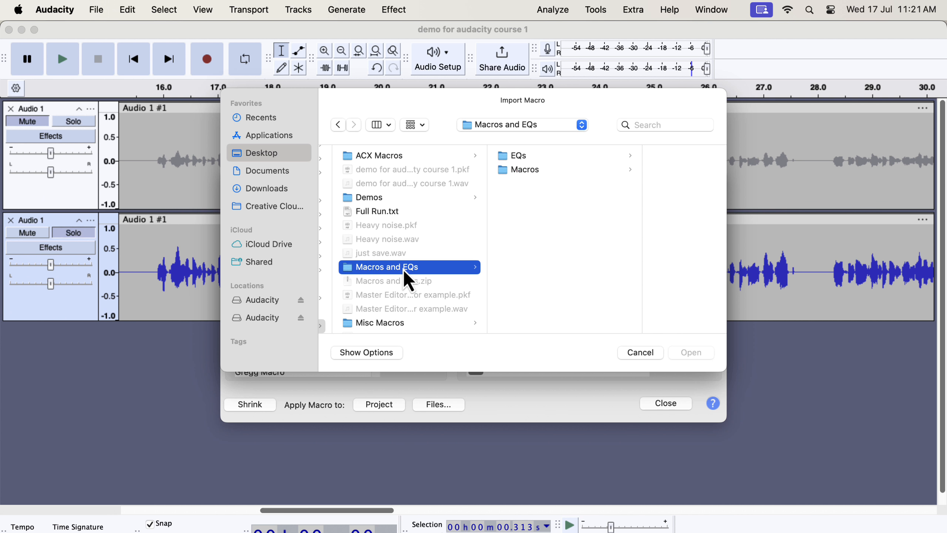
{"action": "left_click", "coordinate": [529, 174]}
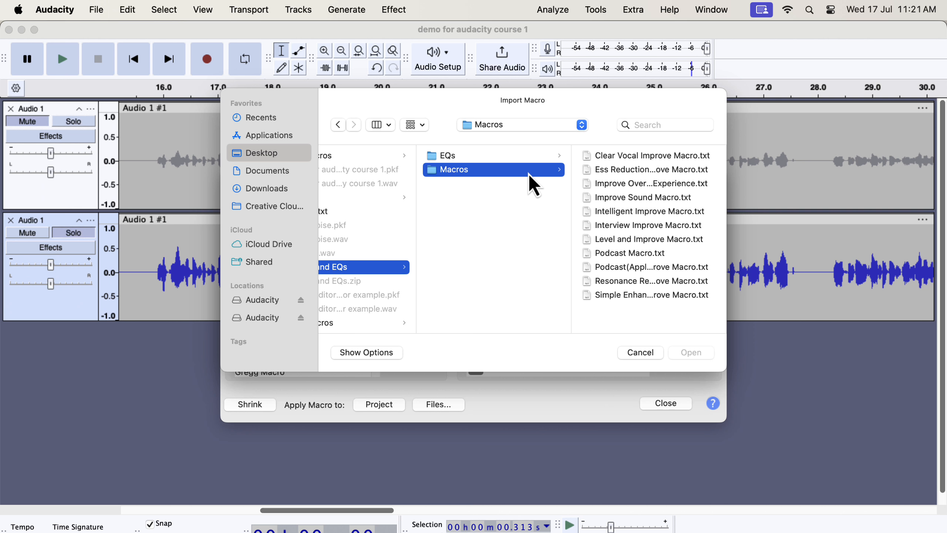
{"action": "left_click", "coordinate": [615, 158]}
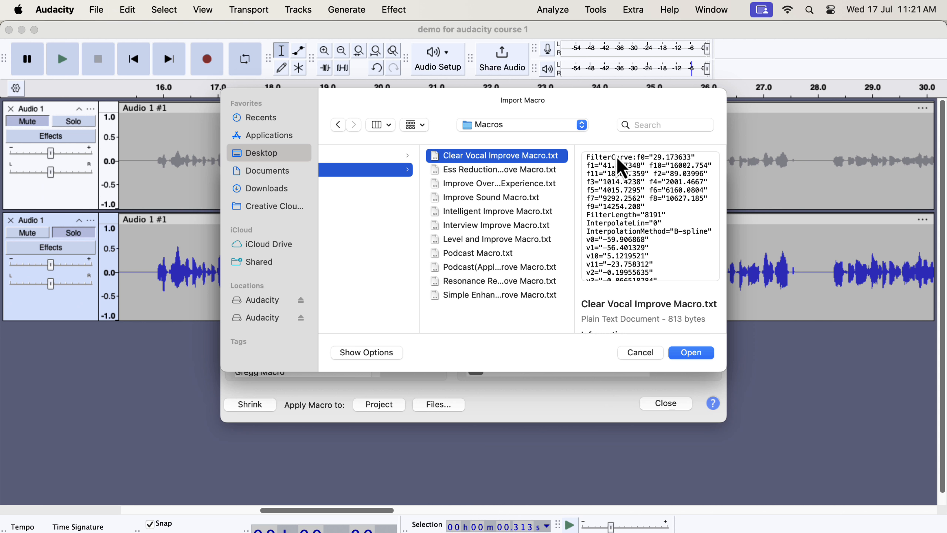
{"action": "left_click", "coordinate": [687, 358]}
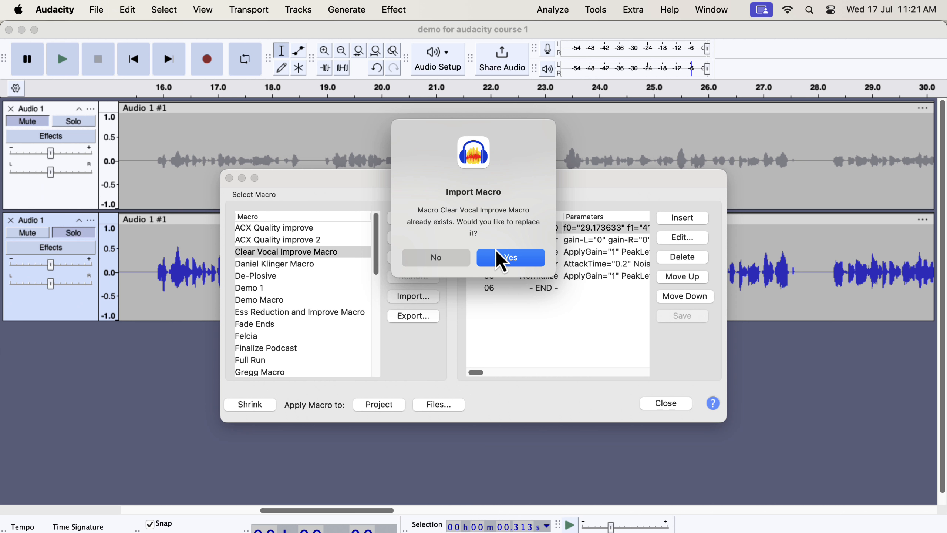
{"action": "left_click", "coordinate": [504, 262]}
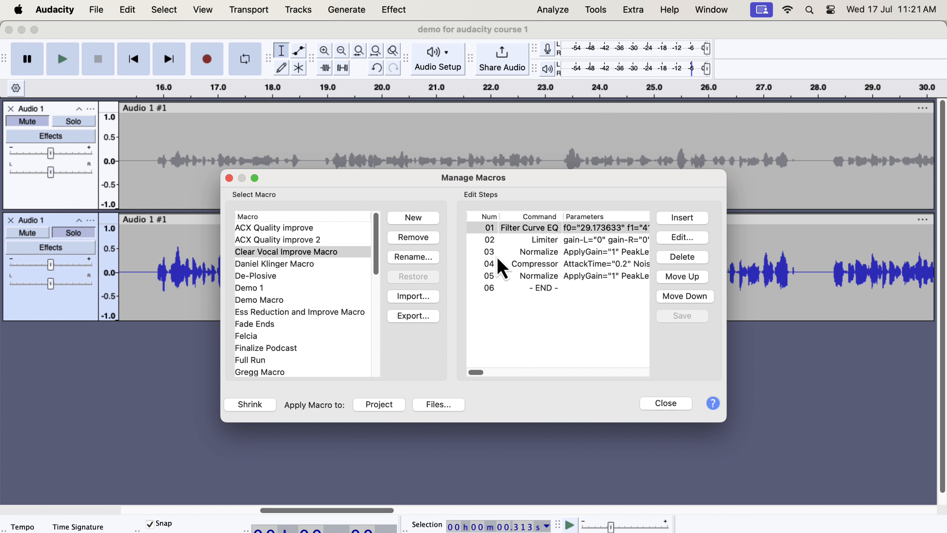
Import the Ess Reduction and Improve Macro file from the same Macros folder, replacing the existing macro of that name
{"action": "left_click", "coordinate": [342, 255]}
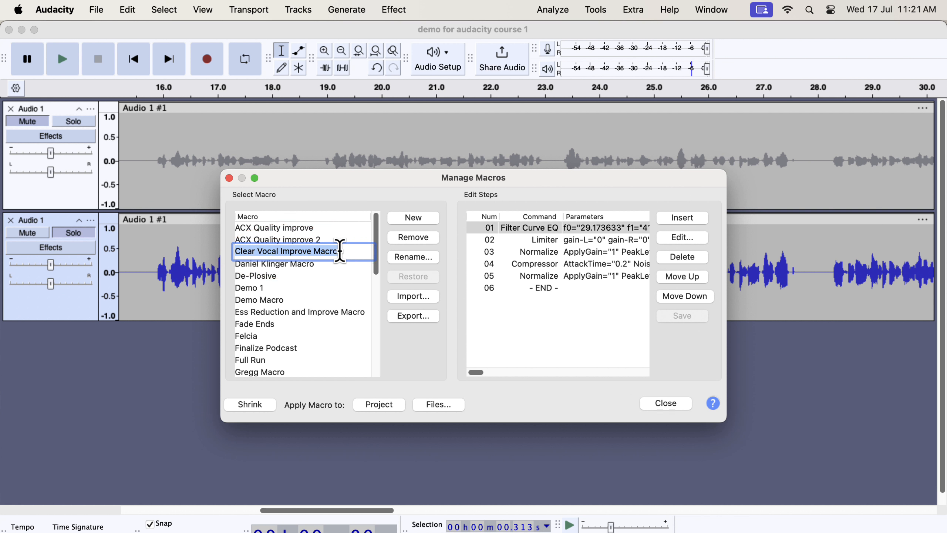
{"action": "left_click", "coordinate": [396, 299]}
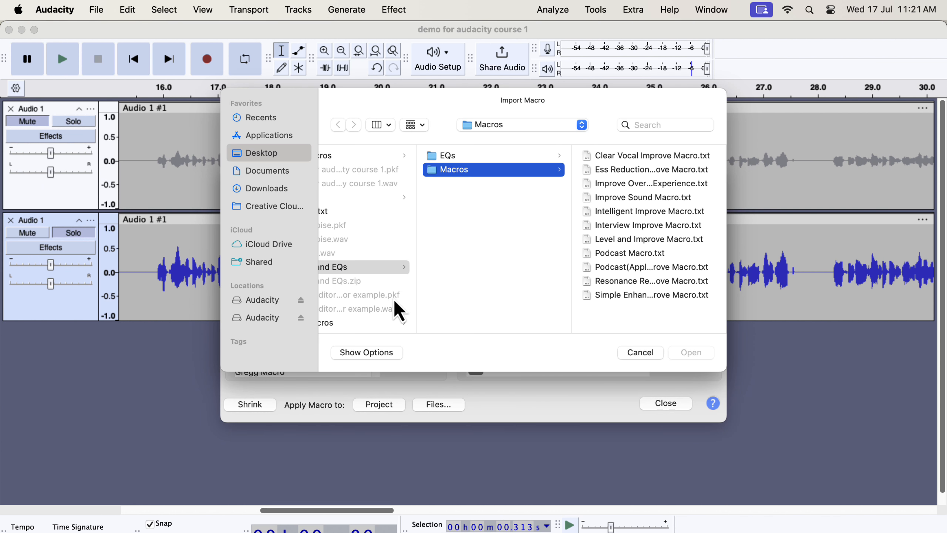
{"action": "left_click", "coordinate": [656, 172]}
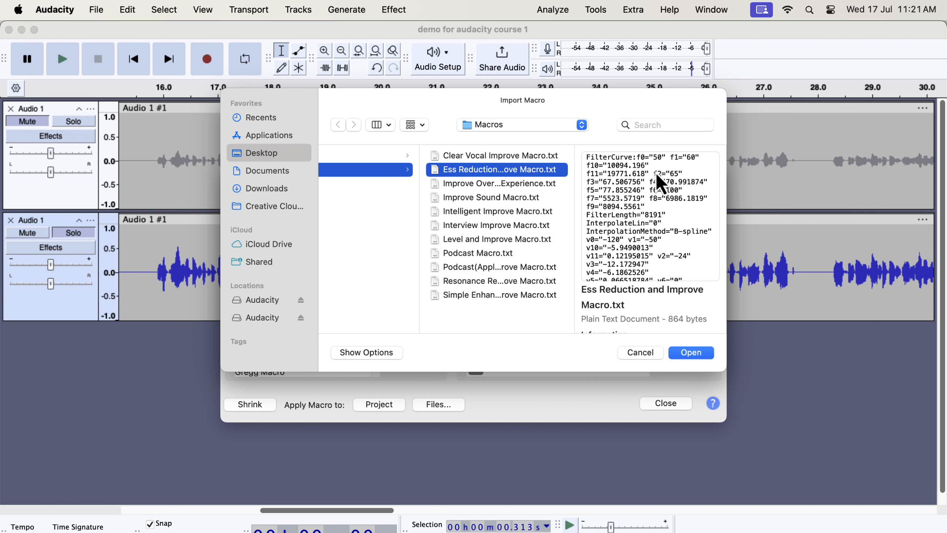
{"action": "left_click", "coordinate": [693, 353]}
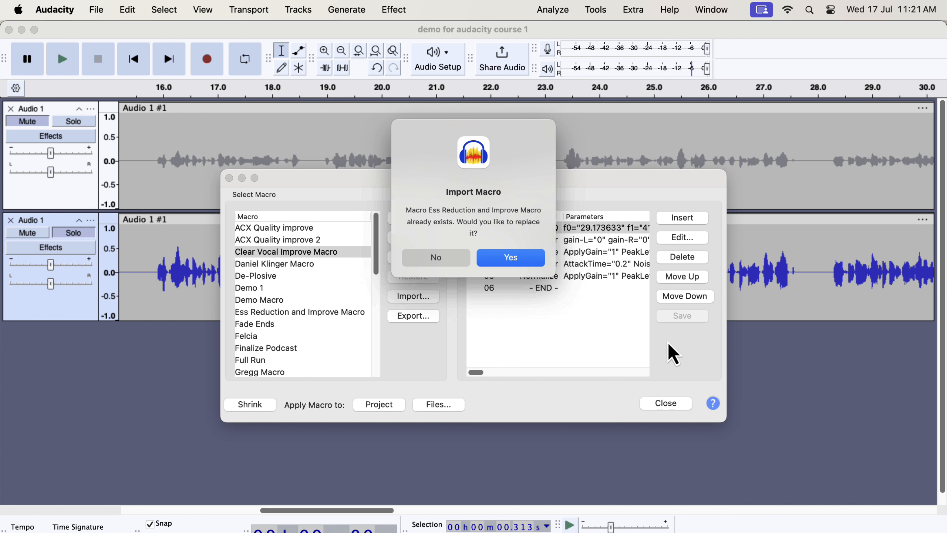
{"action": "left_click", "coordinate": [514, 261]}
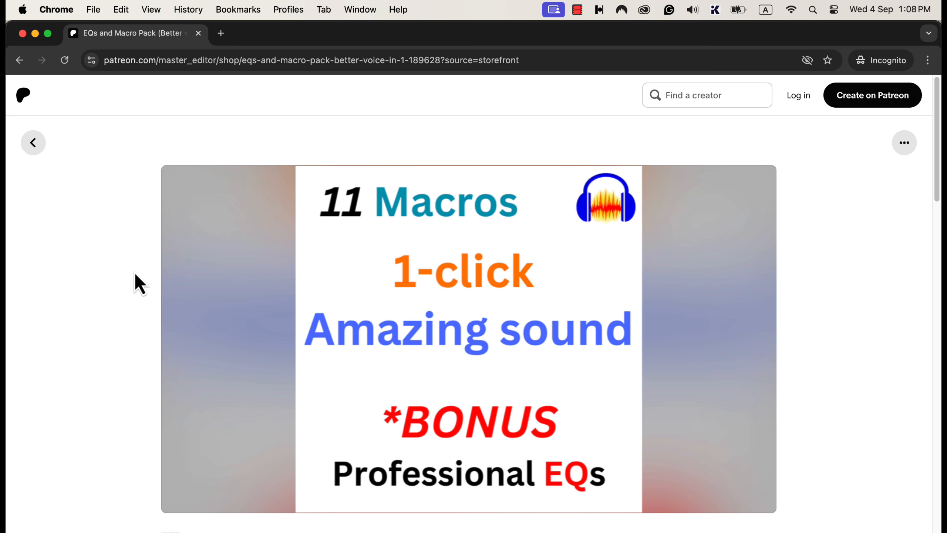
Switch to Chrome and read through the EQs and Macro Pack shop page and the Audacity 3.6 for beginners course page
{"action": "scroll", "coordinate": [135, 274], "scroll_direction": "down", "scroll_amount": 10}
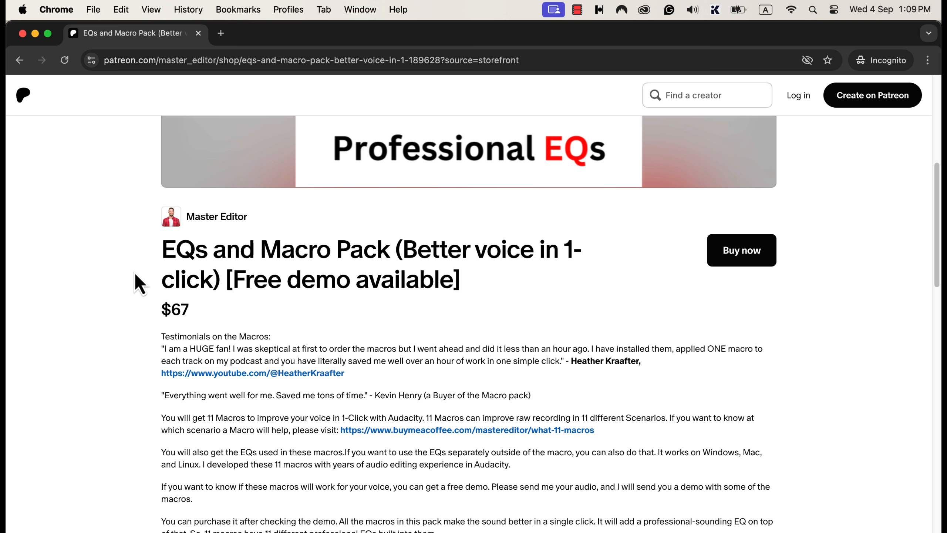
{"action": "scroll", "coordinate": [135, 273], "scroll_direction": "down", "scroll_amount": 6}
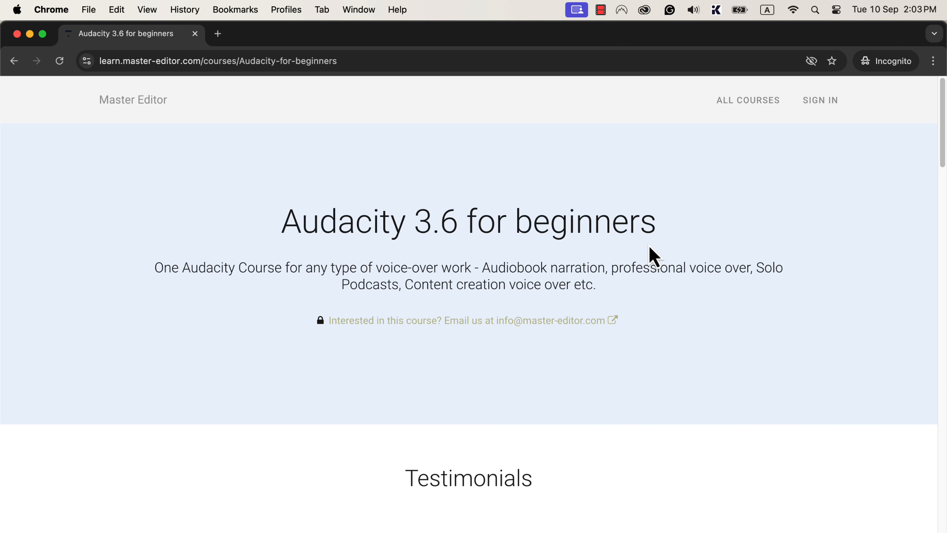
{"action": "scroll", "coordinate": [649, 247], "scroll_direction": "down", "scroll_amount": 10}
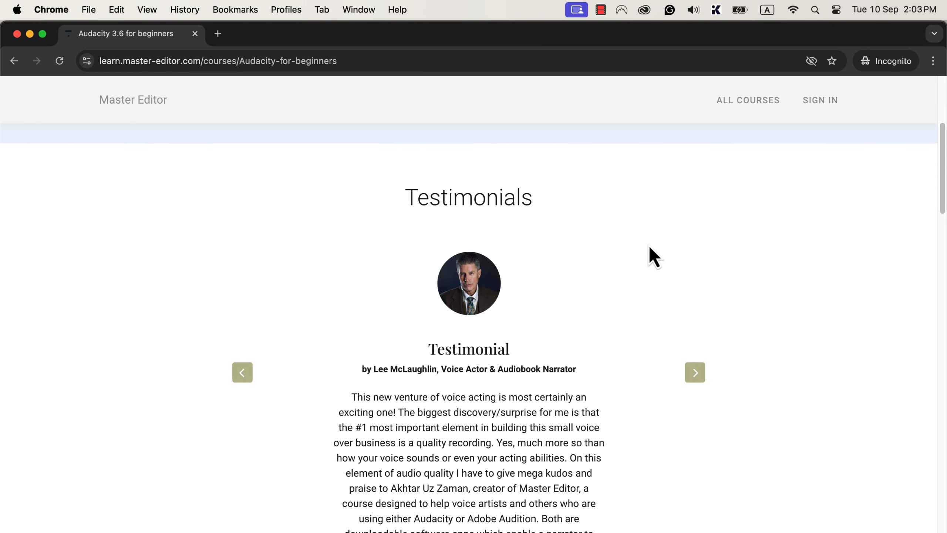
{"action": "scroll", "coordinate": [649, 246], "scroll_direction": "down", "scroll_amount": 10}
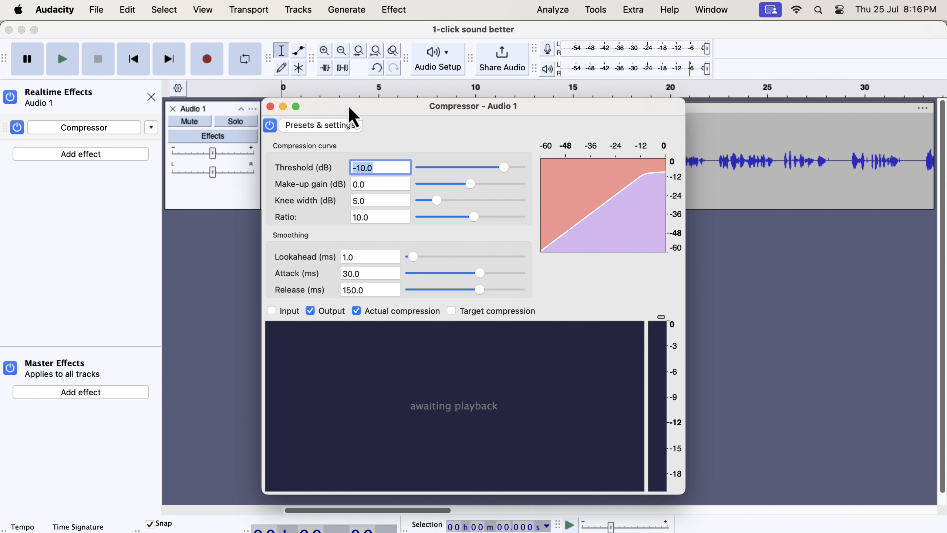
Play Audio 1 from about 0.7 s to watch the realtime Compressor's graph, moving its window clear of the playback
{"action": "left_click_drag", "start_coordinate": [347, 105], "coordinate": [330, 185]}
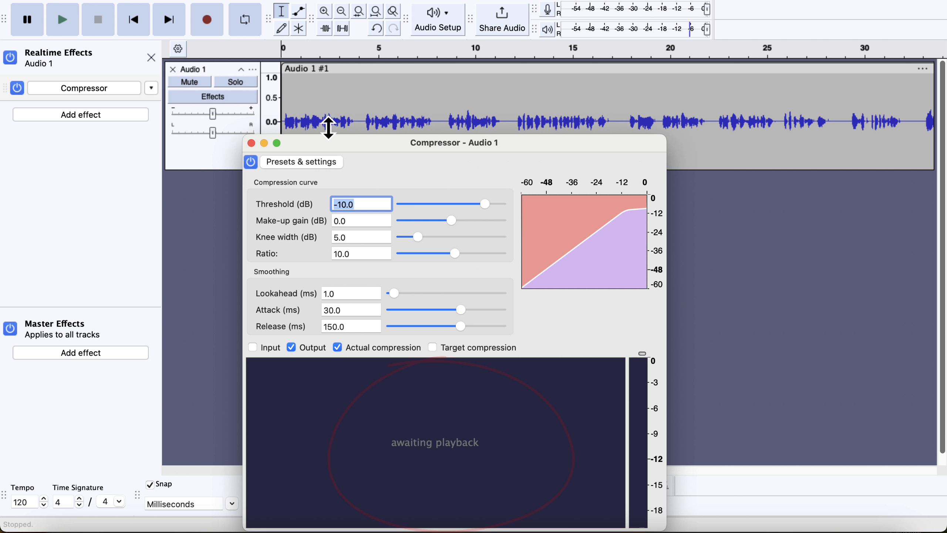
{"action": "left_click", "coordinate": [323, 113]}
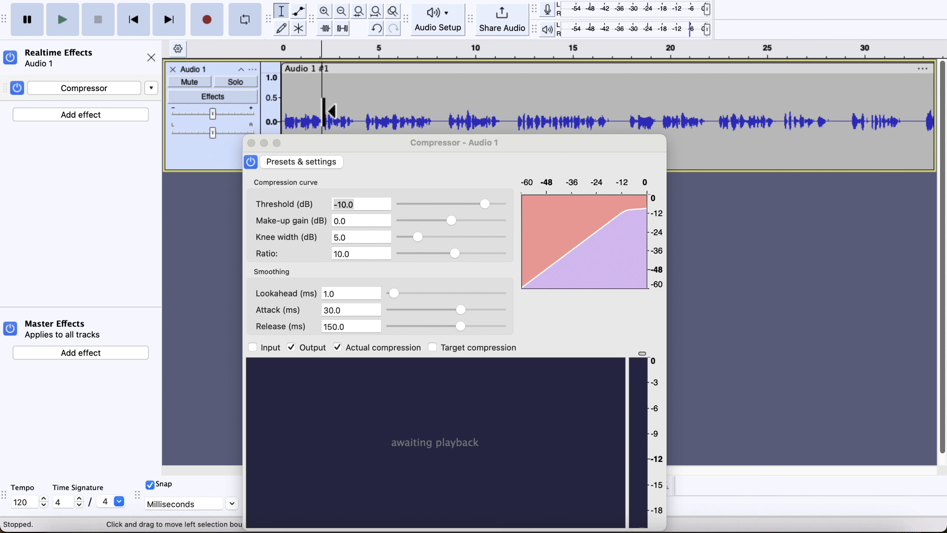
{"action": "left_click_drag", "start_coordinate": [324, 112], "coordinate": [290, 115]}
{"action": "key", "text": "space"}
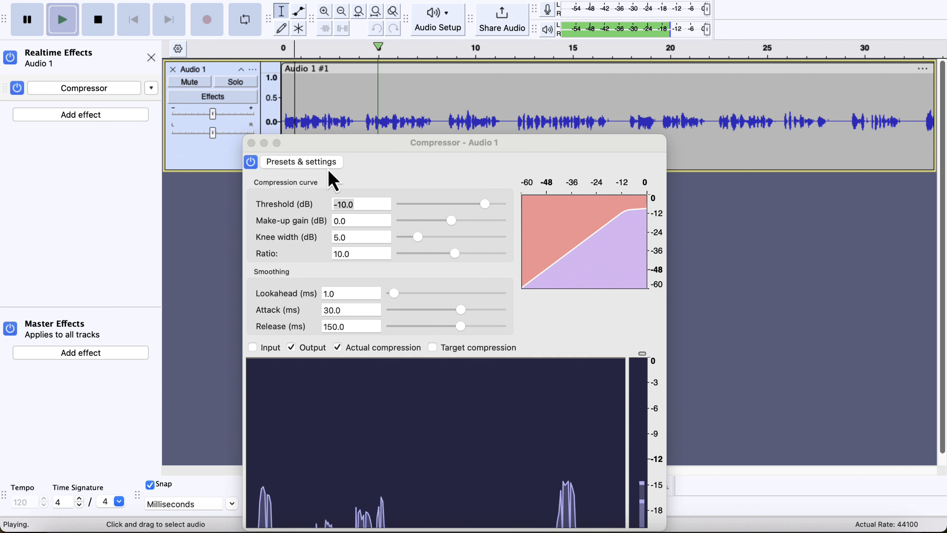
{"action": "left_click_drag", "start_coordinate": [340, 142], "coordinate": [177, 34]}
{"action": "left_click_drag", "start_coordinate": [255, 40], "coordinate": [210, 6]}
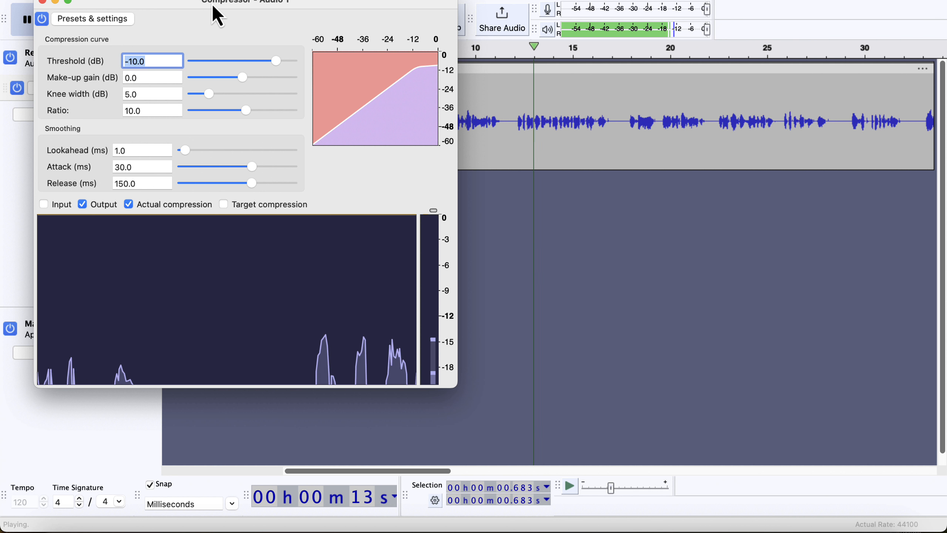
{"action": "key", "text": "space"}
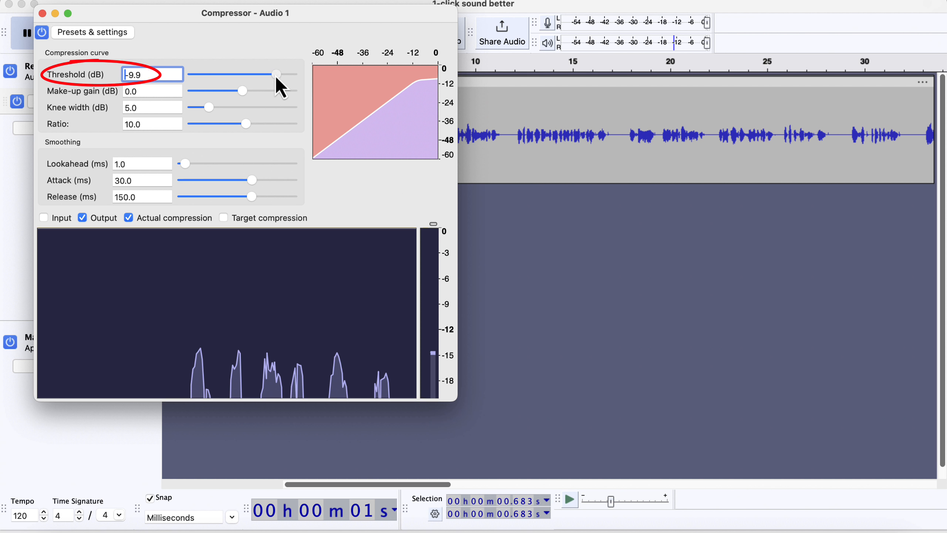
Lower the Compressor threshold to -18.7 dB and listen to the track from about 9.4 s
{"action": "left_click_drag", "start_coordinate": [275, 76], "coordinate": [260, 76]}
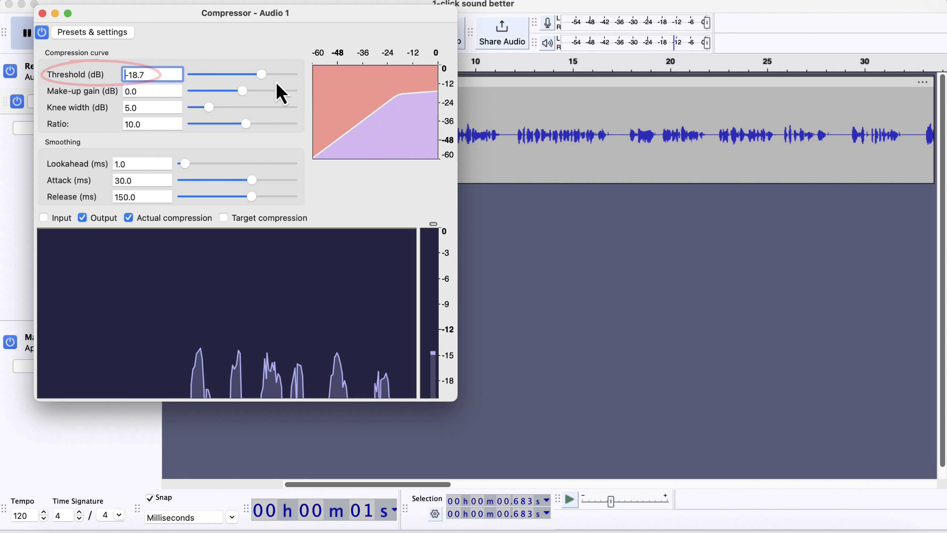
{"action": "left_click", "coordinate": [464, 129]}
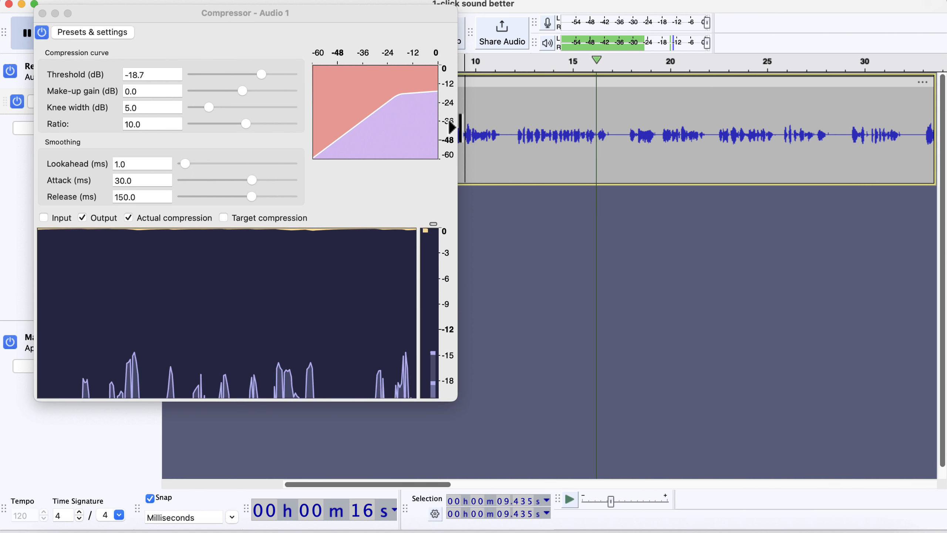
{"action": "key", "text": "space"}
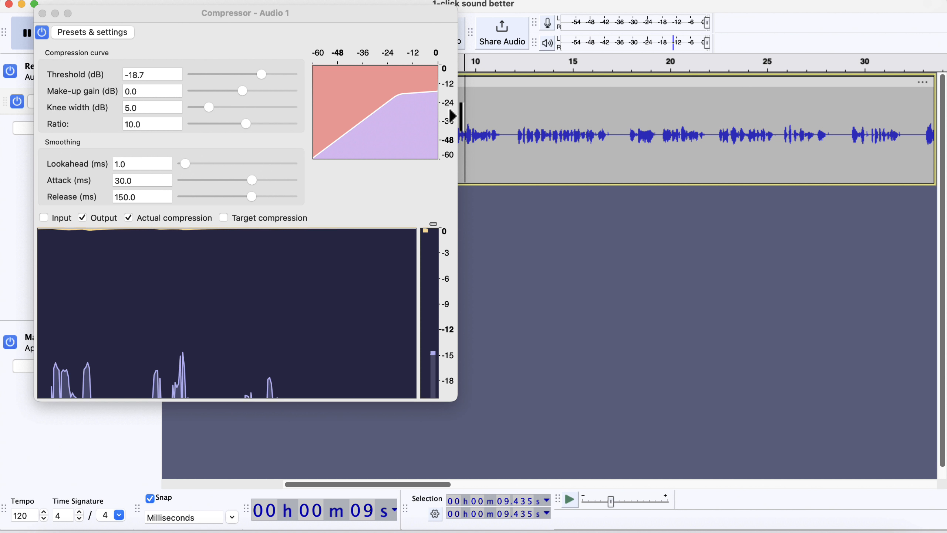
Set the Compressor threshold to -26.1 dB while playing the track from about 9.4 s, and stop playback
{"action": "key", "text": "space"}
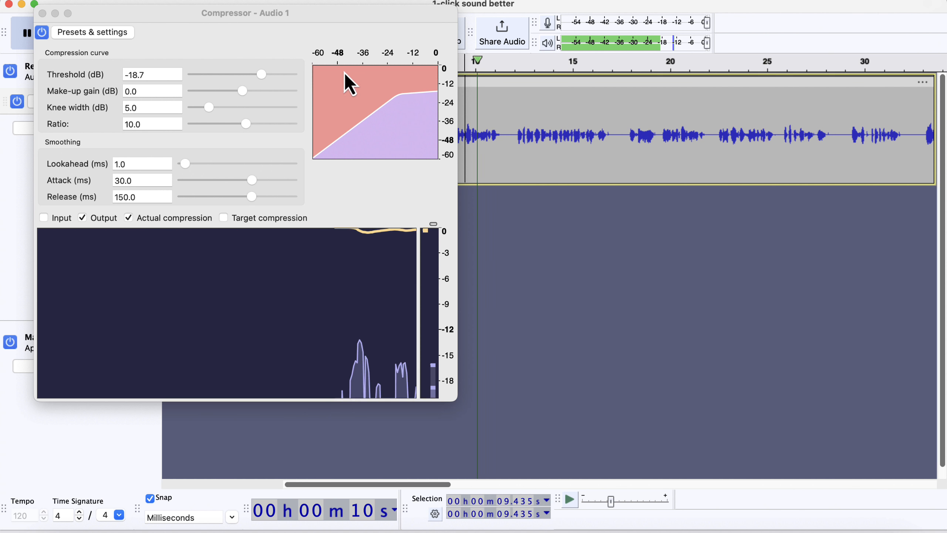
{"action": "left_click", "coordinate": [260, 77]}
{"action": "left_click_drag", "start_coordinate": [260, 77], "coordinate": [248, 79]}
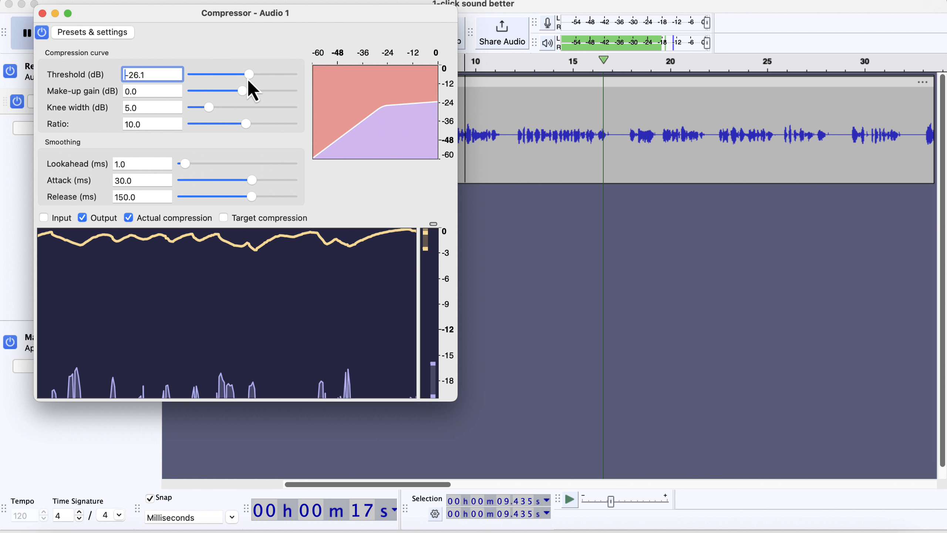
{"action": "key", "text": "space"}
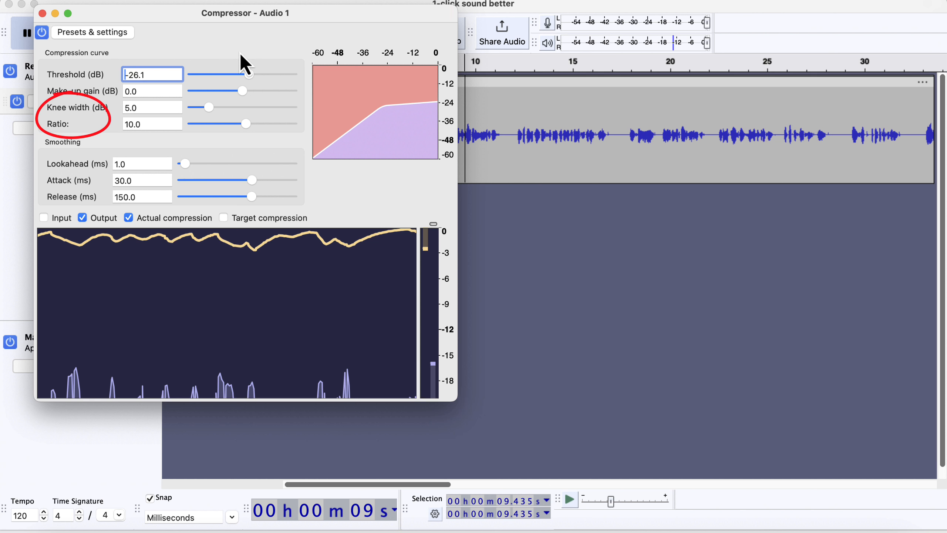
Apply the realtime Compressor permanently to the Audio 1 track with Mix and Render
{"action": "mouse_move", "coordinate": [227, 18]}
{"action": "left_mouse_down"}
{"action": "mouse_move", "coordinate": [330, 30]}
{"action": "mouse_move", "coordinate": [450, 68]}
{"action": "left_mouse_up"}
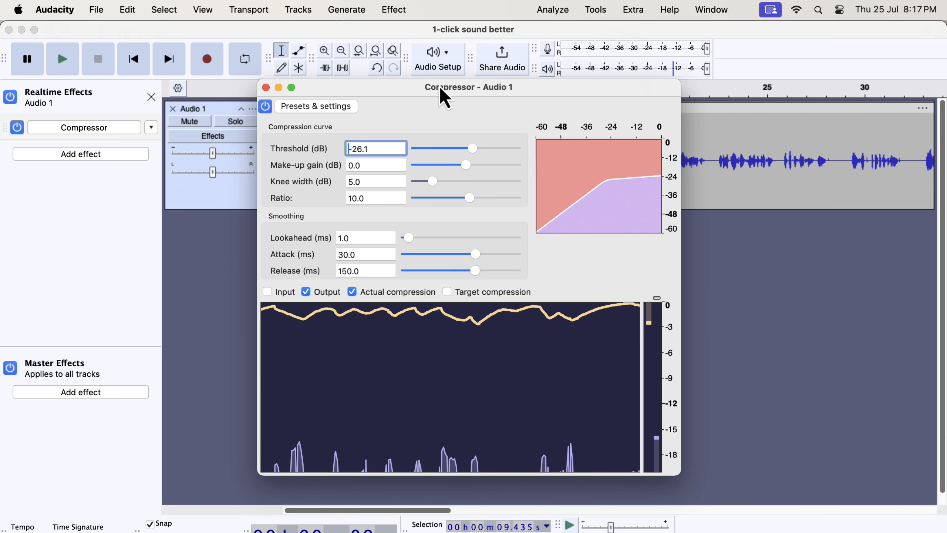
{"action": "left_click", "coordinate": [301, 15]}
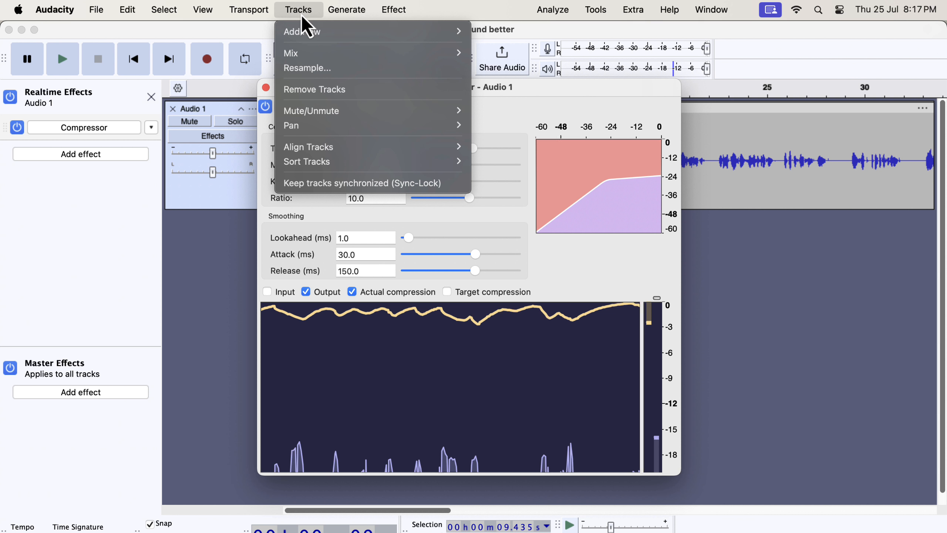
{"action": "mouse_move", "coordinate": [315, 59]}
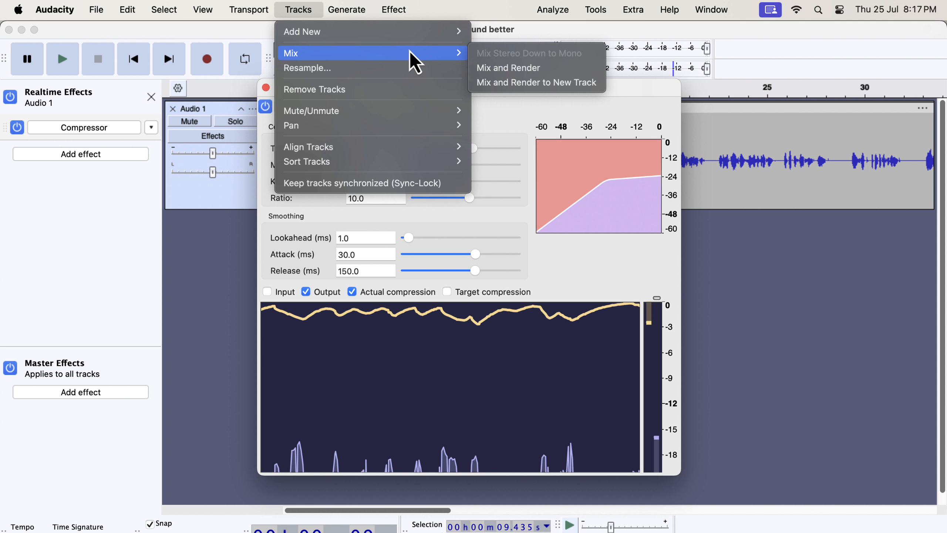
{"action": "left_click", "coordinate": [556, 70]}
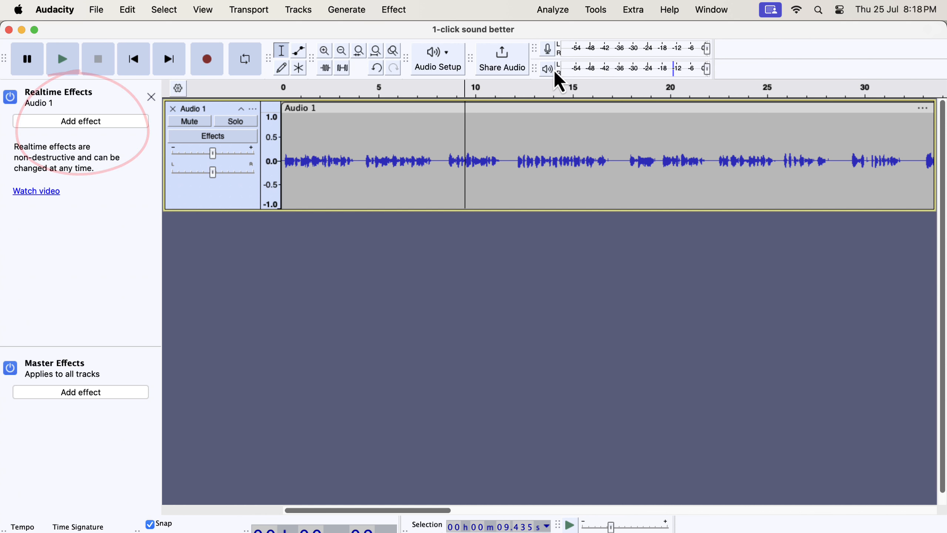
Select the entire Audio 1 clip and open the Compressor effect for it
{"action": "double_click", "coordinate": [370, 183]}
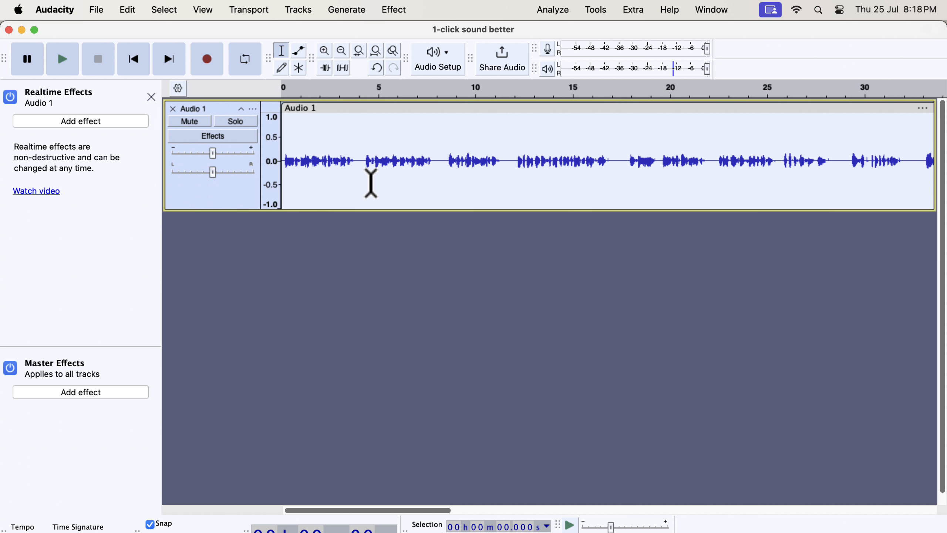
{"action": "left_click", "coordinate": [401, 8]}
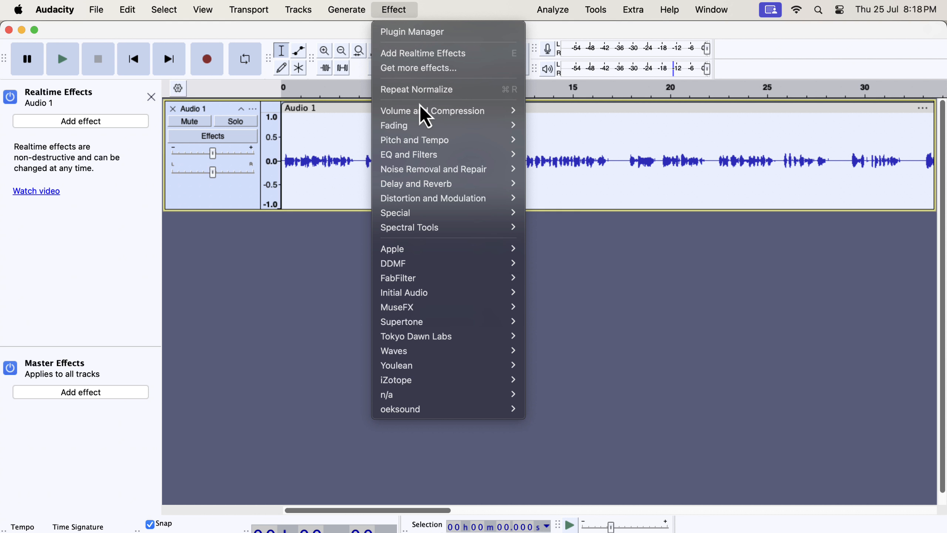
{"action": "mouse_move", "coordinate": [423, 112]}
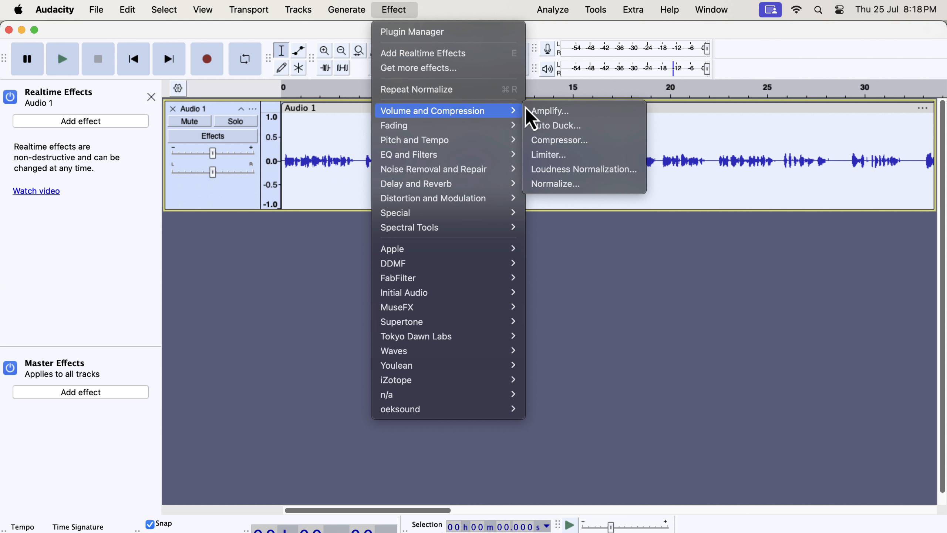
{"action": "left_click", "coordinate": [546, 141]}
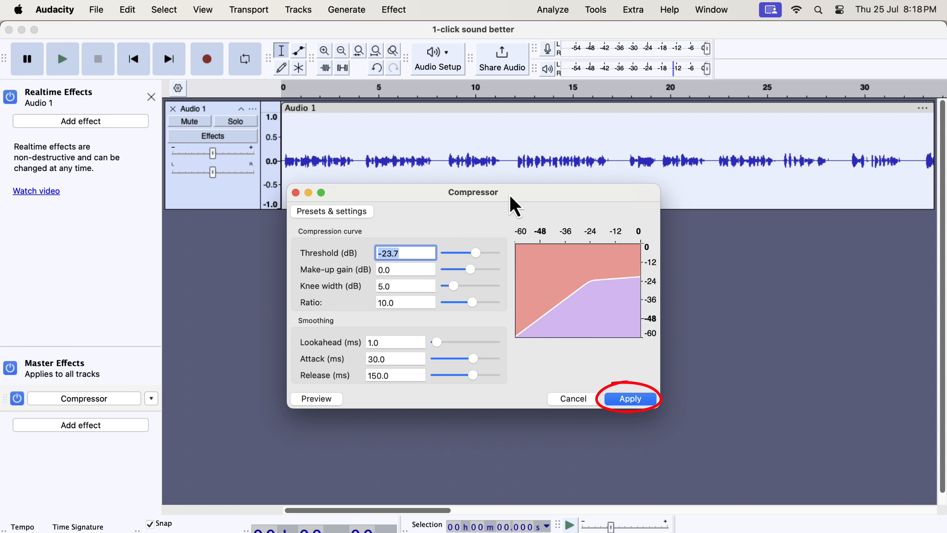
Load the Modern factory preset into the Compressor
{"action": "left_click", "coordinate": [331, 211]}
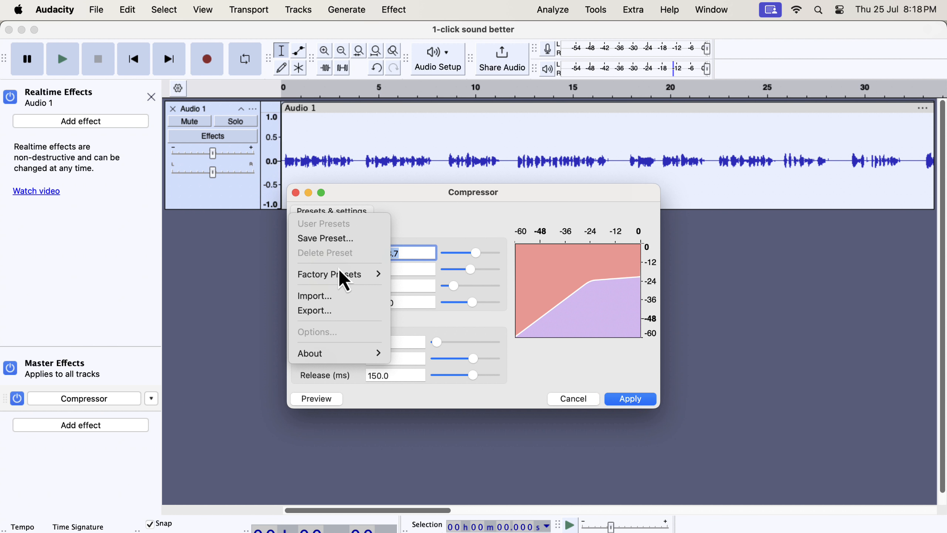
{"action": "mouse_move", "coordinate": [342, 278]}
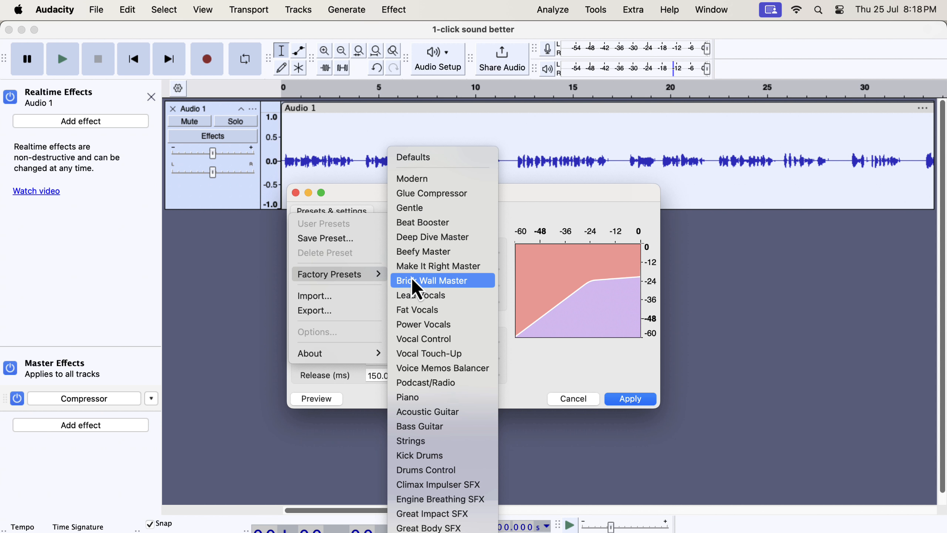
{"action": "left_click", "coordinate": [431, 182]}
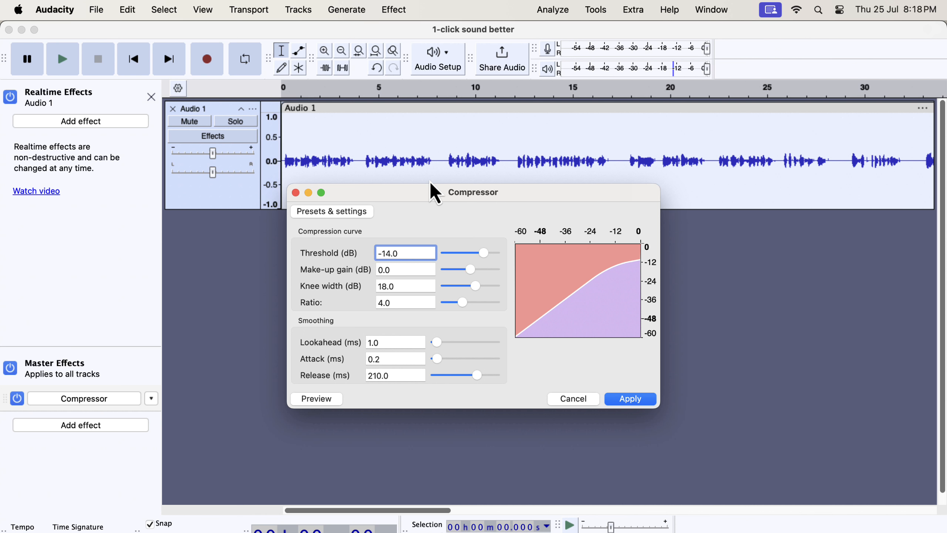
Load the Podcast/Radio factory preset into the Compressor
{"action": "left_click", "coordinate": [368, 212]}
{"action": "mouse_move", "coordinate": [371, 278]}
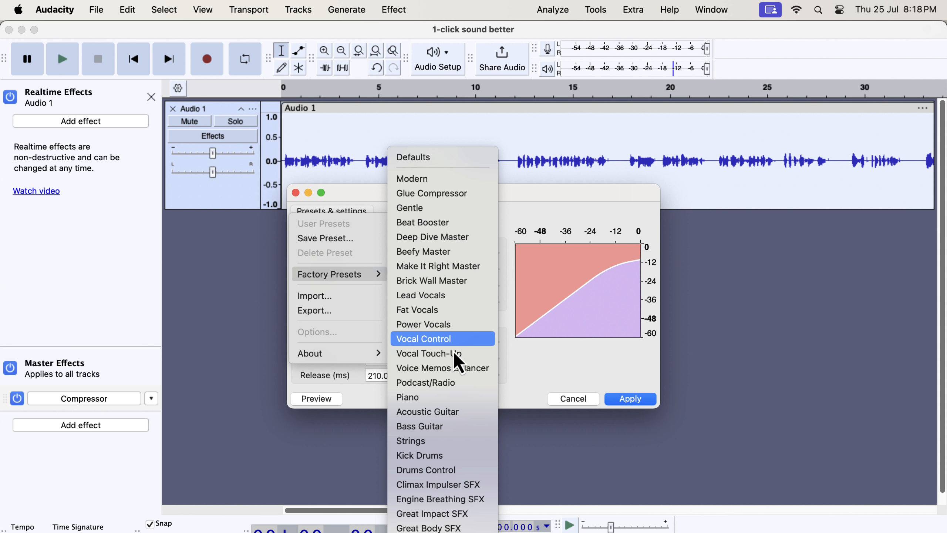
{"action": "left_click", "coordinate": [468, 387]}
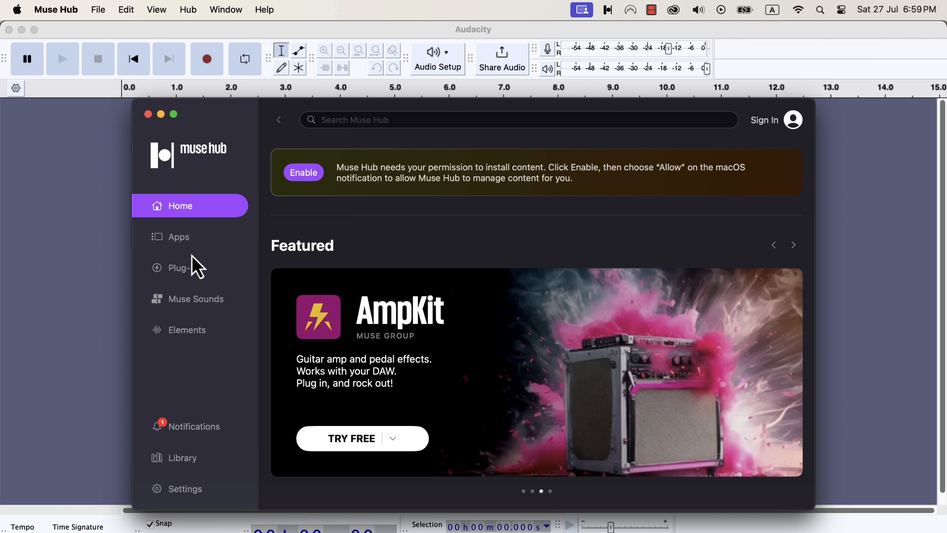
Switch to Muse Hub and browse the featured and recommended offerings in its Apps section
{"action": "left_click", "coordinate": [183, 246]}
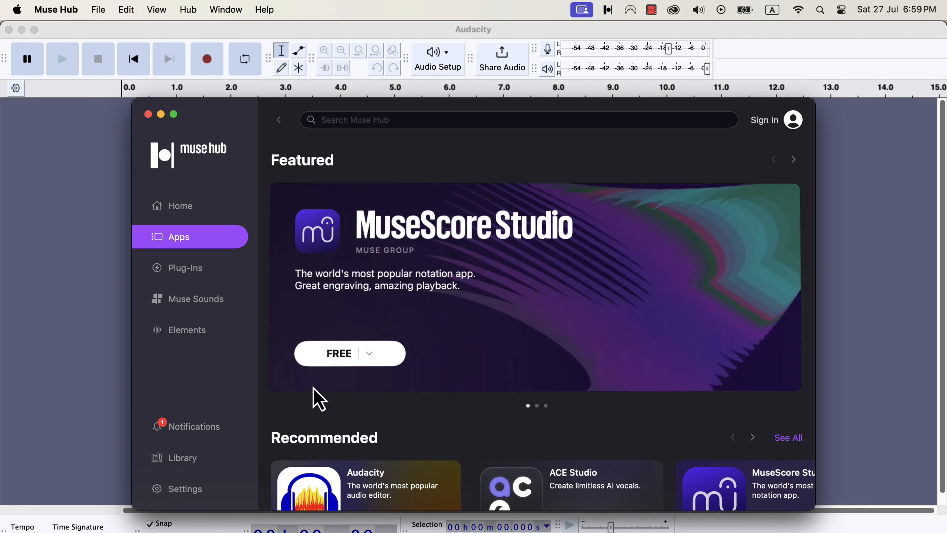
{"action": "scroll", "coordinate": [313, 388], "scroll_direction": "down", "scroll_amount": 3}
{"action": "scroll", "coordinate": [313, 388], "scroll_direction": "down", "scroll_amount": 1}
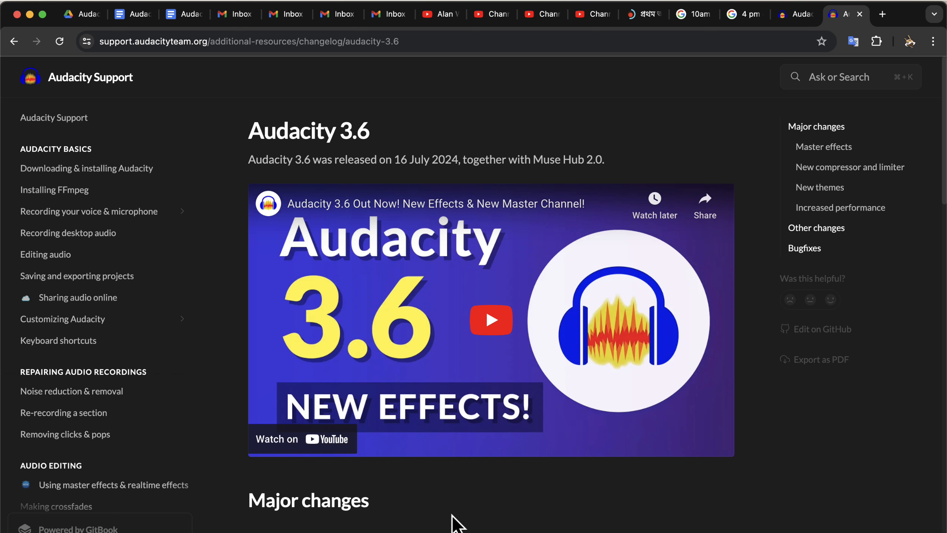
Read the major changes in the Audacity 3.6 changelog on the Audacity Support website, from master effects to increased performance
{"action": "scroll", "coordinate": [452, 507], "scroll_direction": "down", "scroll_amount": 4}
{"action": "scroll", "coordinate": [451, 506], "scroll_direction": "down", "scroll_amount": 8}
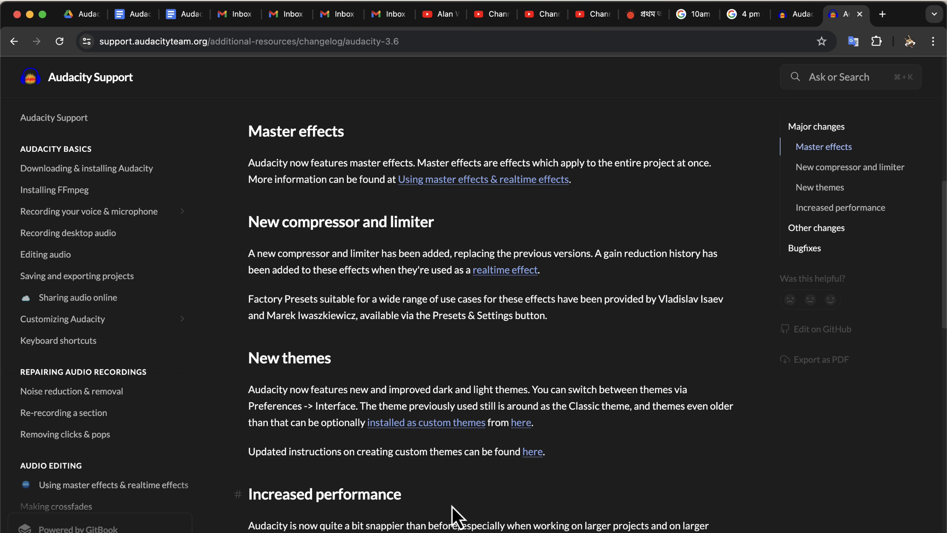
{"action": "scroll", "coordinate": [452, 506], "scroll_direction": "down", "scroll_amount": 9}
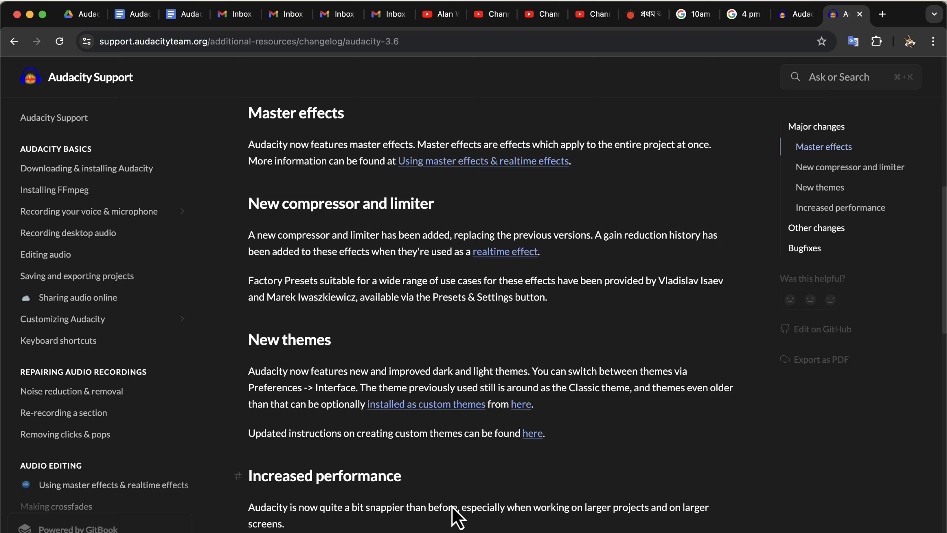